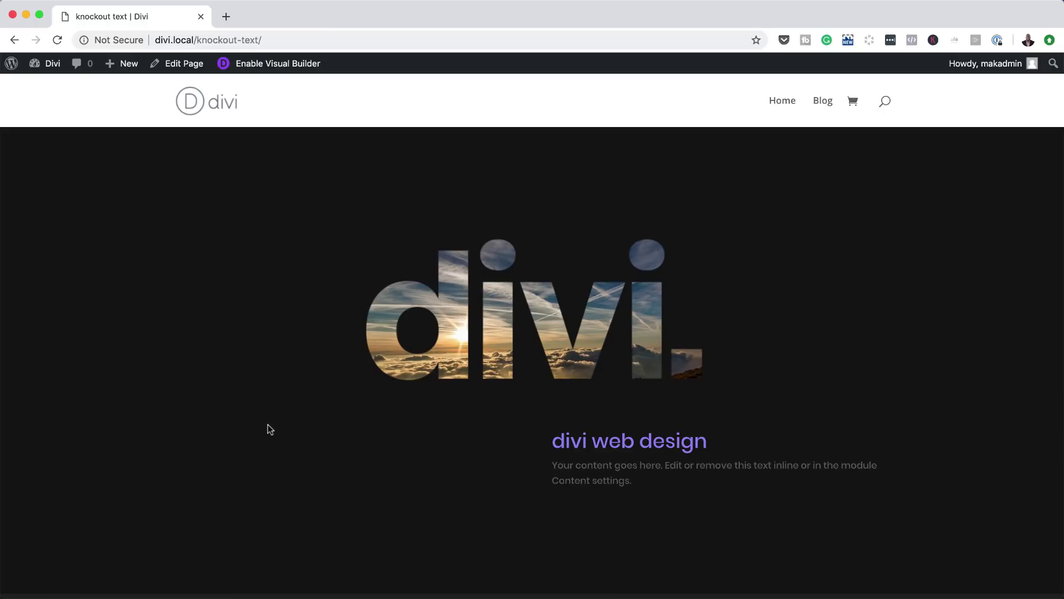
- Examine how the background image shows through the knockout "divi." header while the knockout-text page moves
{"action": "scroll", "coordinate": [268, 424], "scroll_direction": "down", "scroll_amount": 2}
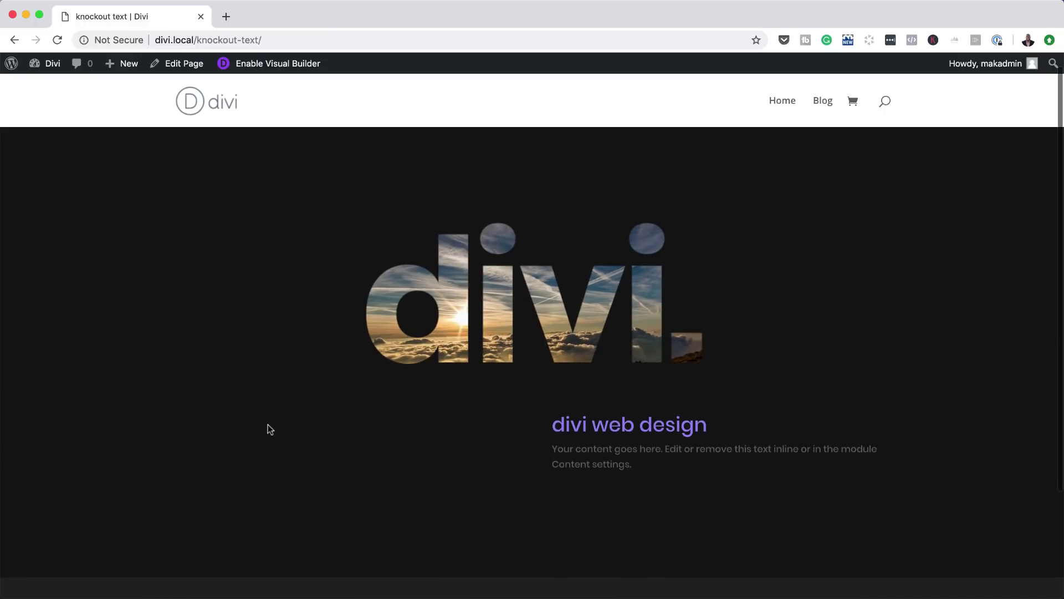
{"action": "scroll", "coordinate": [268, 424], "scroll_direction": "down", "scroll_amount": 2}
{"action": "scroll", "coordinate": [268, 424], "scroll_direction": "down", "scroll_amount": 3}
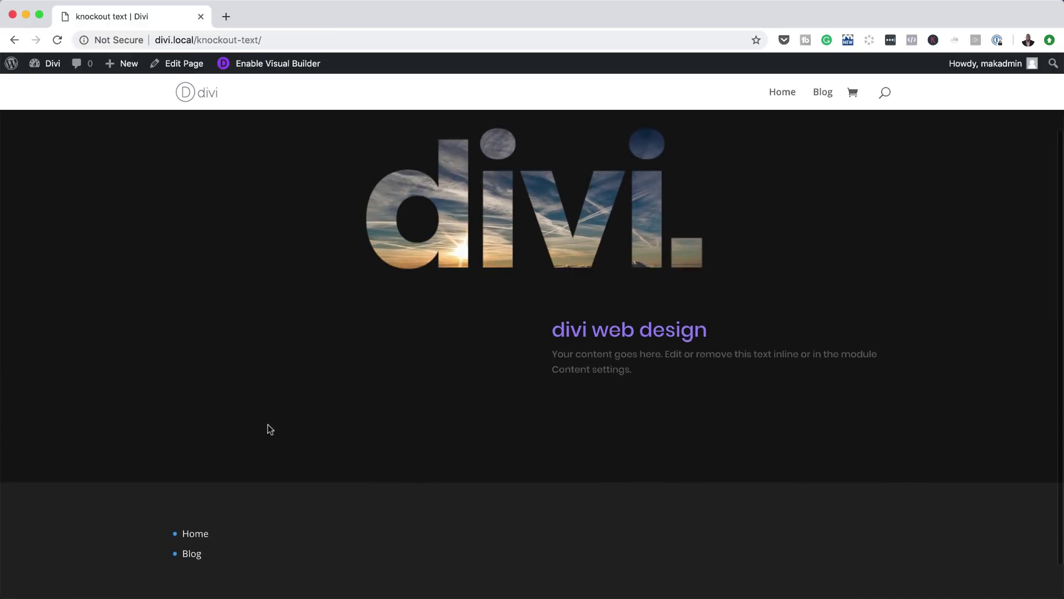
{"action": "scroll", "coordinate": [268, 424], "scroll_direction": "up", "scroll_amount": 4}
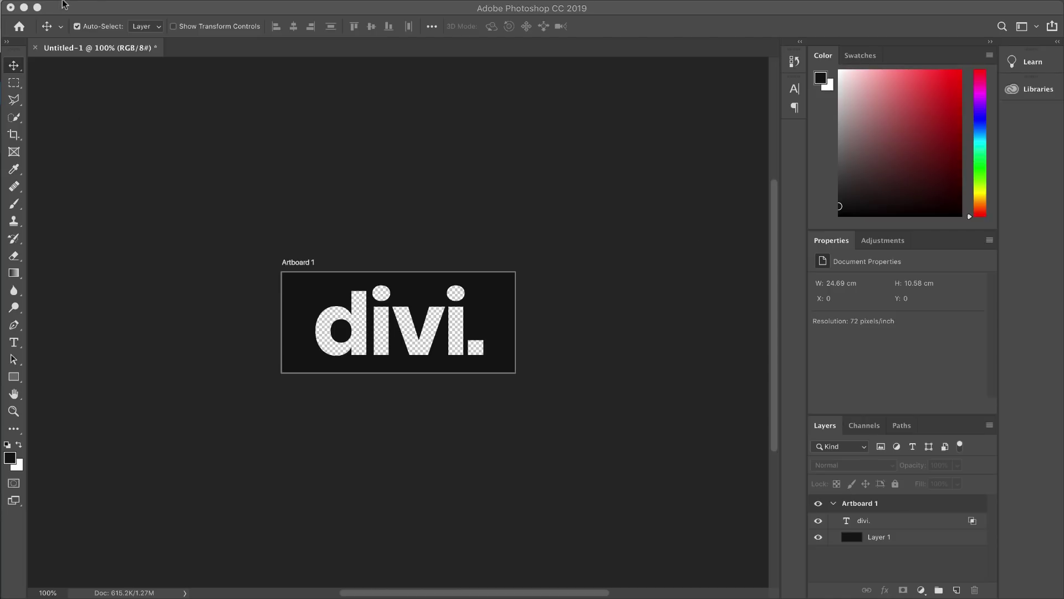
- In Photoshop, create a new 700 x 300 pixel artboard document at 72 pixels/inch with transparent background contents
{"action": "left_click", "coordinate": [121, 7]}
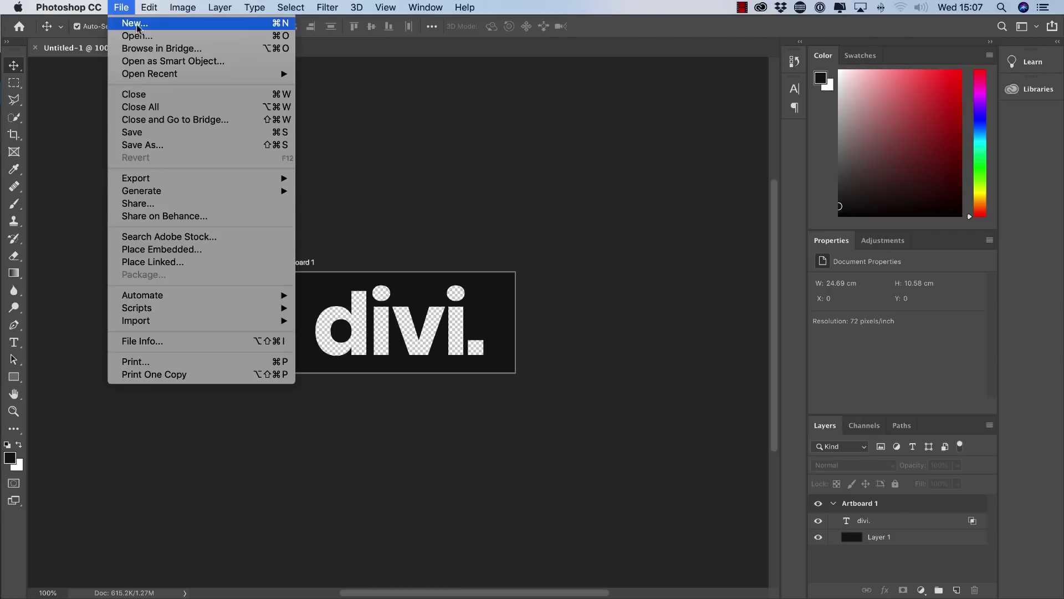
{"action": "left_click", "coordinate": [142, 23]}
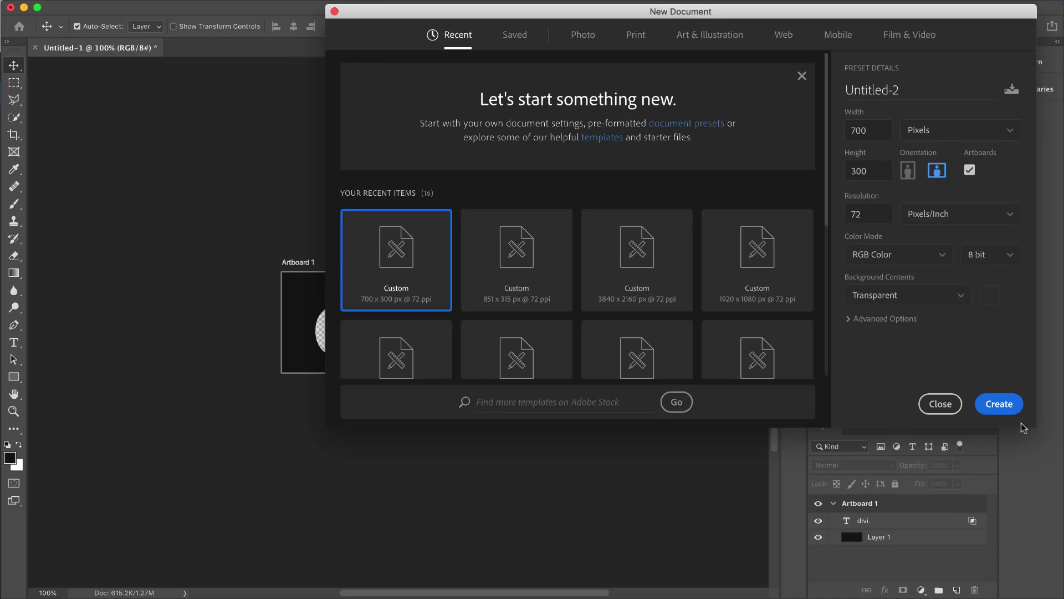
{"action": "left_click", "coordinate": [1006, 403]}
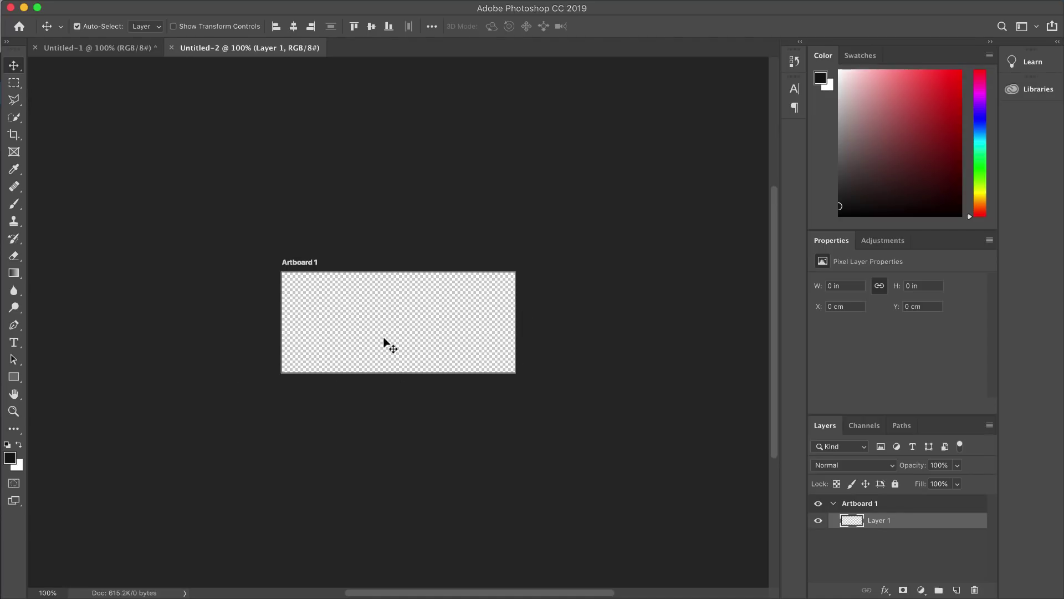
- Fill Layer 1 with the dark foreground color #121212
{"action": "key", "text": "i"}
{"action": "left_click", "coordinate": [9, 458]}
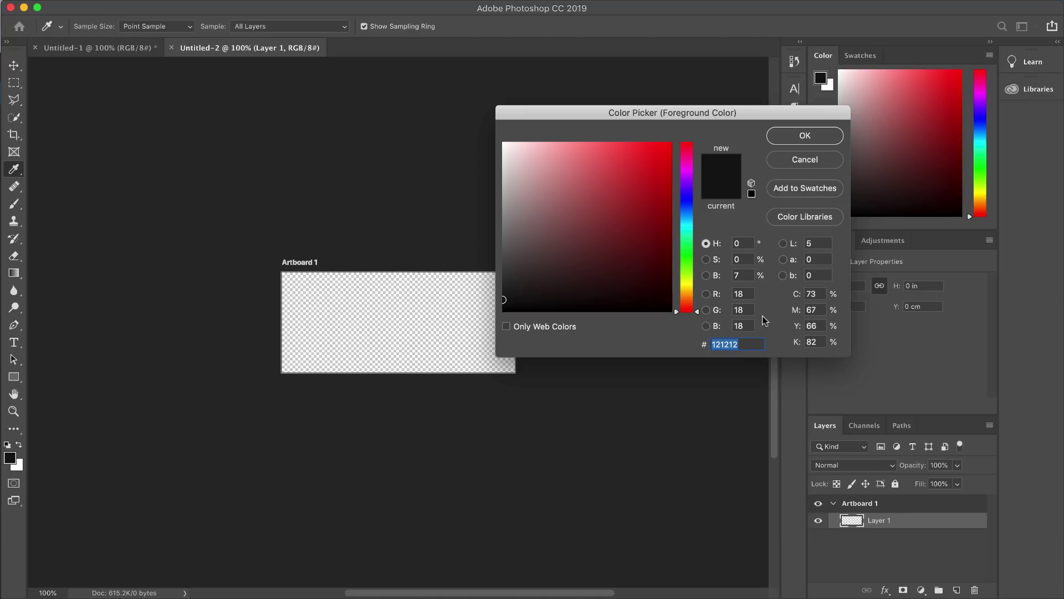
{"action": "left_click", "coordinate": [804, 136]}
{"action": "key", "text": "v"}
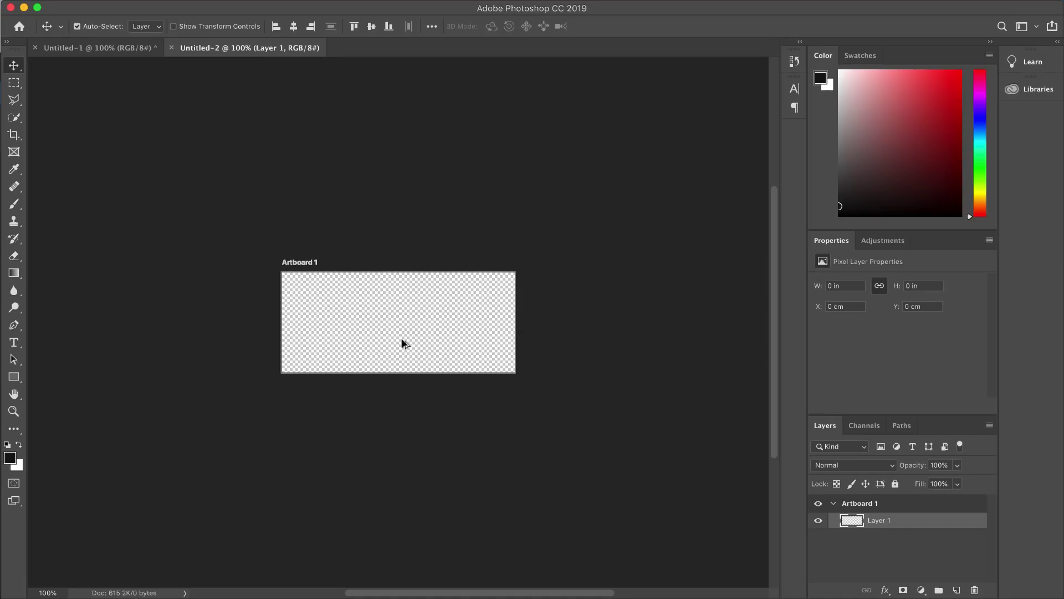
{"action": "key", "text": "alt+BackSpace"}
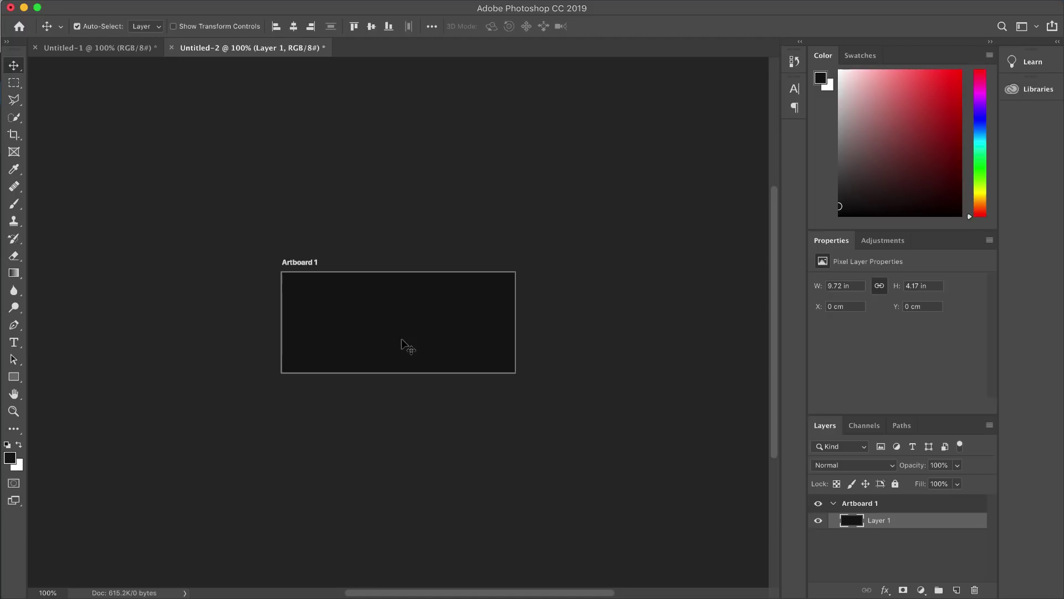
- Add the text "divi." to the artboard in Poppins Bold at 260 pt
{"action": "left_click", "coordinate": [14, 343]}
{"action": "left_click", "coordinate": [333, 319]}
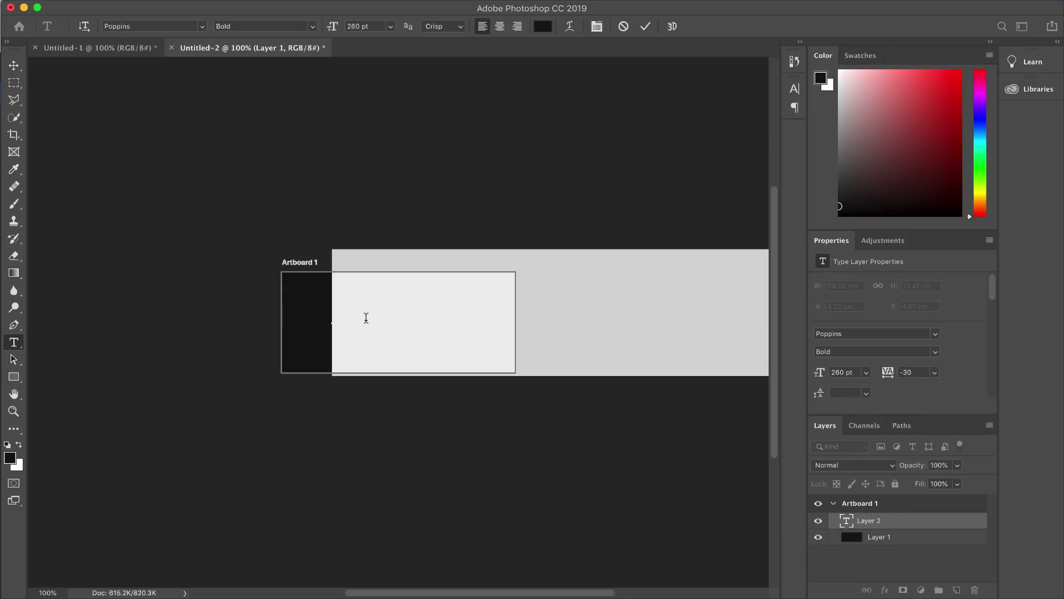
{"action": "type", "text": "Hello"}
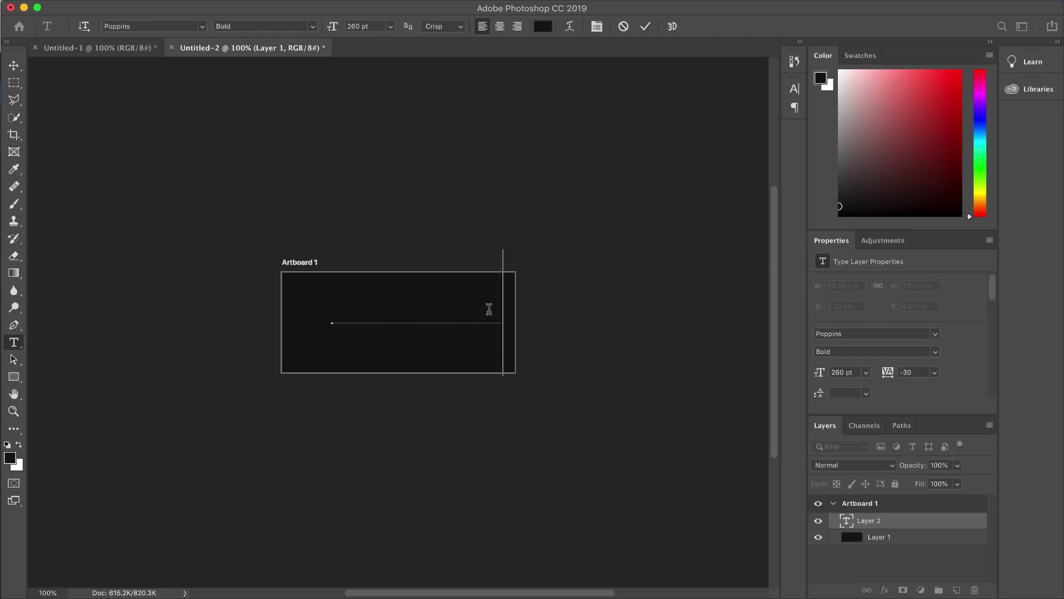
- Change the "divi." text color to white (#ffffff) and move the text to about the middle of the artboard
{"action": "key", "text": "super+a"}
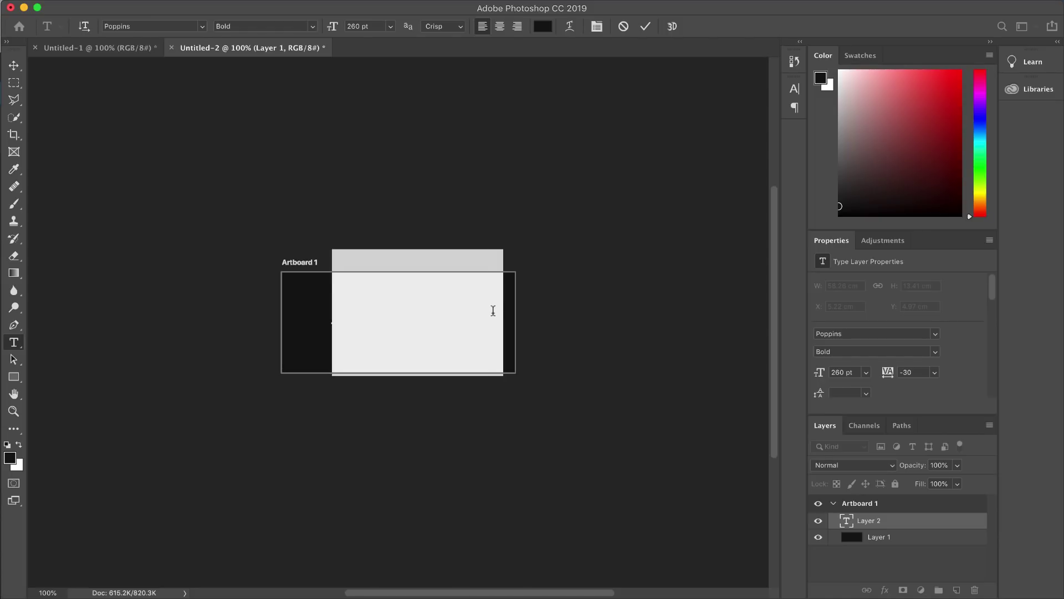
{"action": "left_click", "coordinate": [543, 26]}
{"action": "left_click_drag", "start_coordinate": [516, 159], "coordinate": [483, 127]}
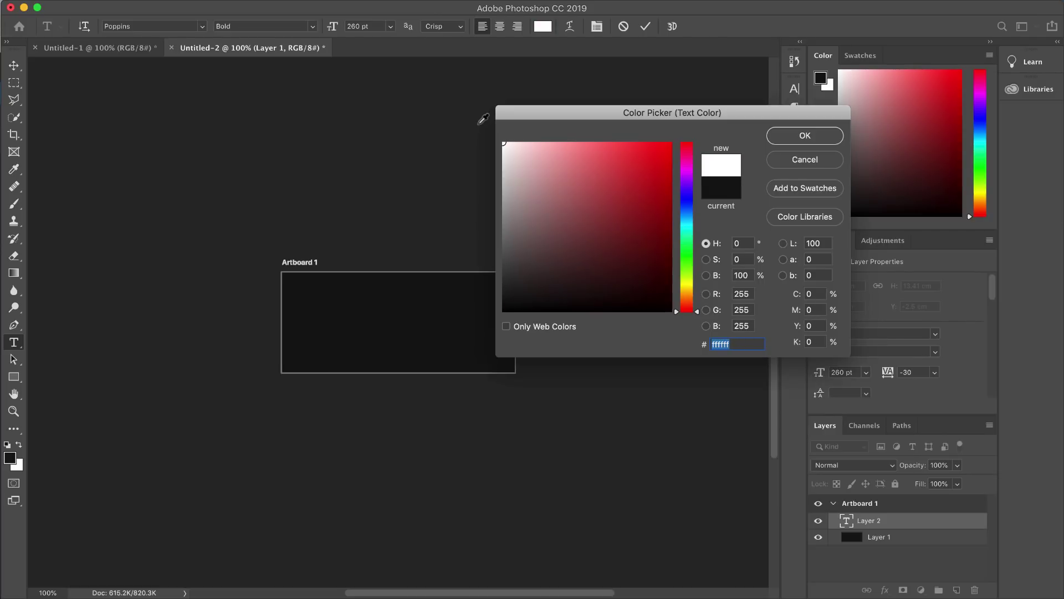
{"action": "left_click", "coordinate": [805, 135]}
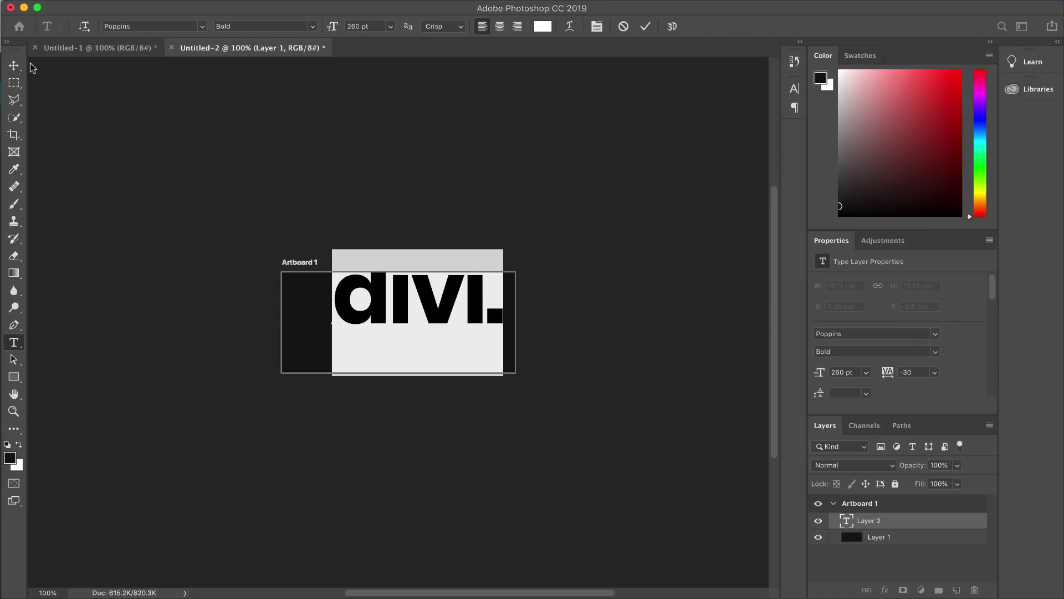
{"action": "left_click", "coordinate": [13, 66]}
{"action": "left_click_drag", "start_coordinate": [430, 316], "coordinate": [411, 347]}
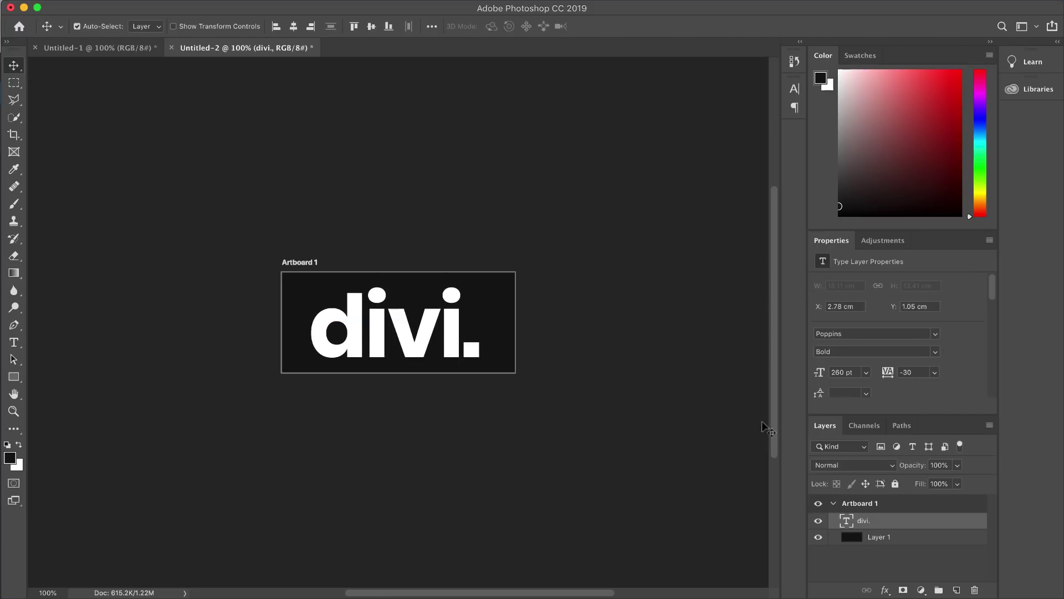
- Set the "divi." text layer's blending options to Shallow knockout with 0% fill opacity
{"action": "right_click", "coordinate": [922, 524]}
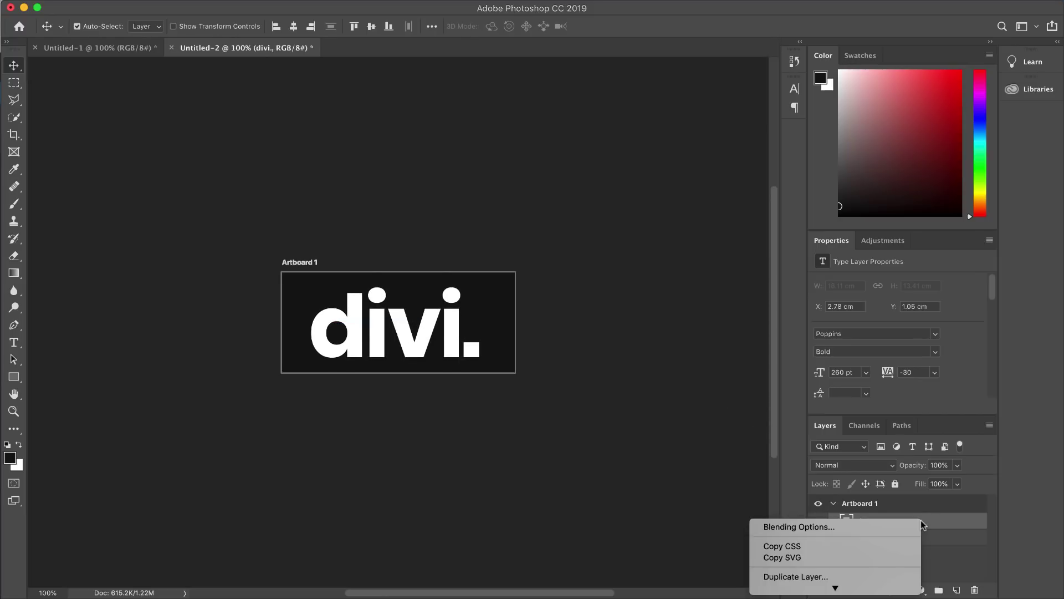
{"action": "left_click", "coordinate": [877, 527]}
{"action": "key", "text": "h"}
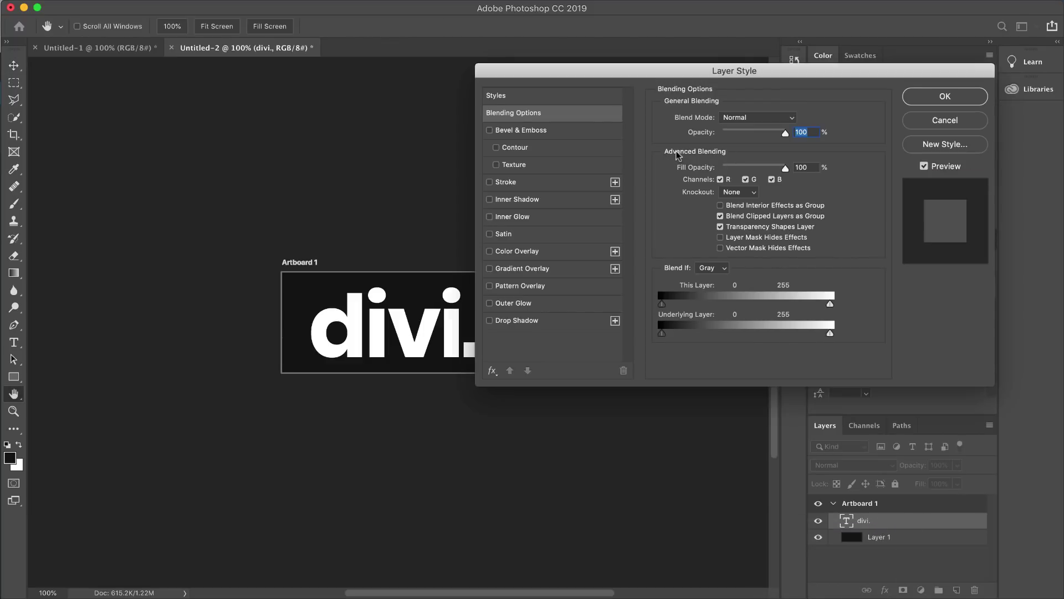
{"action": "left_click", "coordinate": [739, 192]}
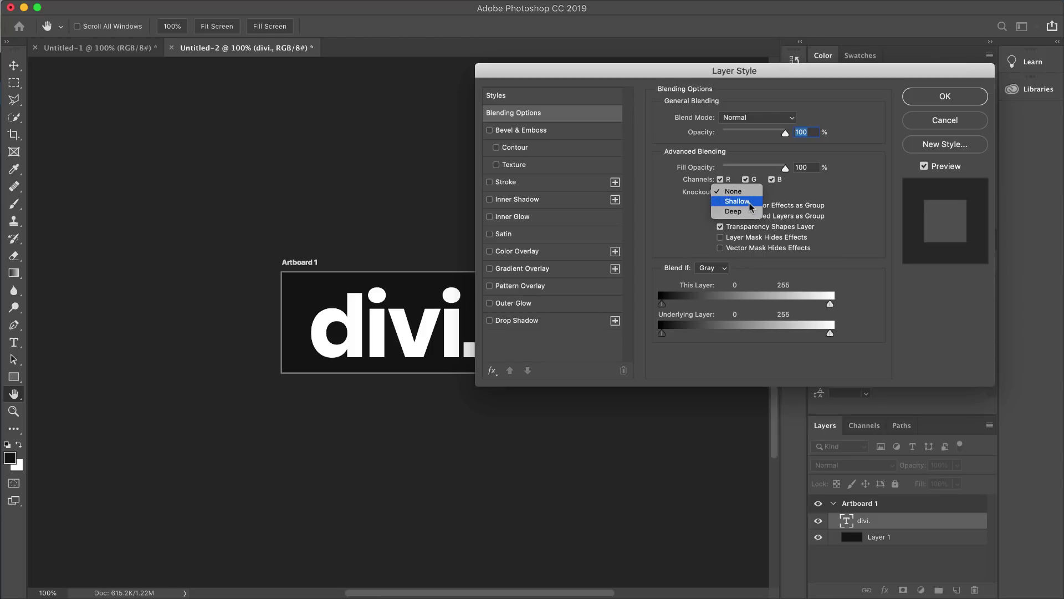
{"action": "left_click", "coordinate": [737, 201]}
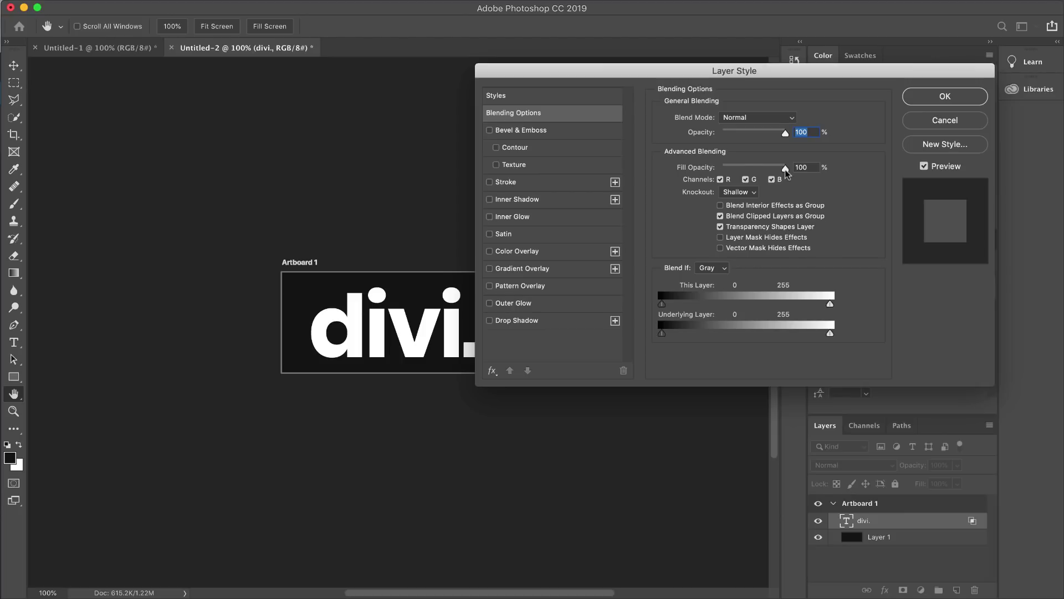
{"action": "left_click_drag", "start_coordinate": [778, 168], "coordinate": [721, 169]}
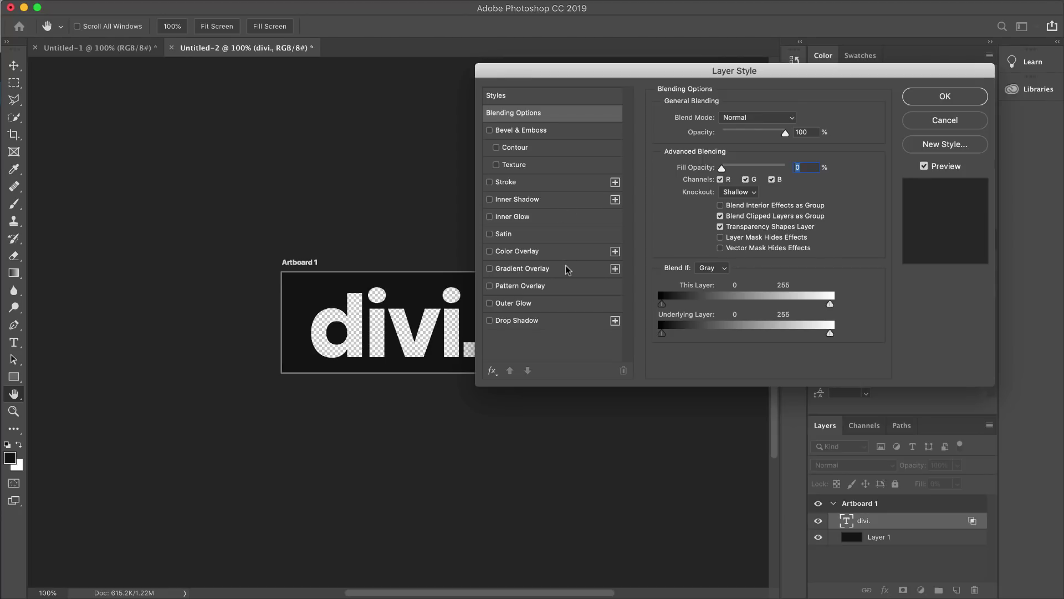
{"action": "left_click", "coordinate": [946, 97]}
{"action": "key", "text": "v"}
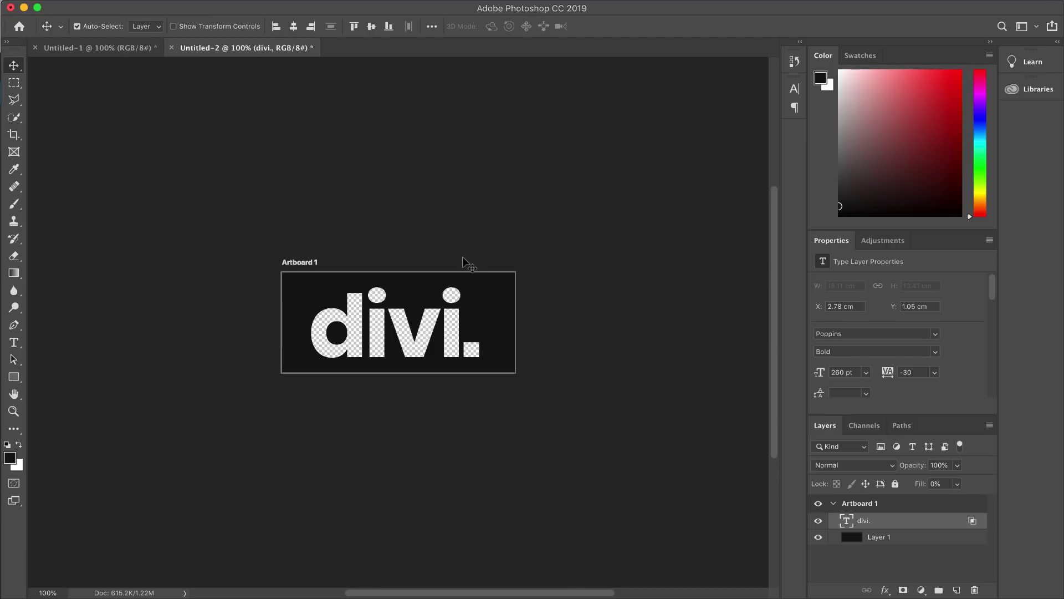
- Preview the artwork in Save for Web with the JPEG High preset, and switch the format back to PNG-24
{"action": "key", "text": "super+alt+shift+s"}
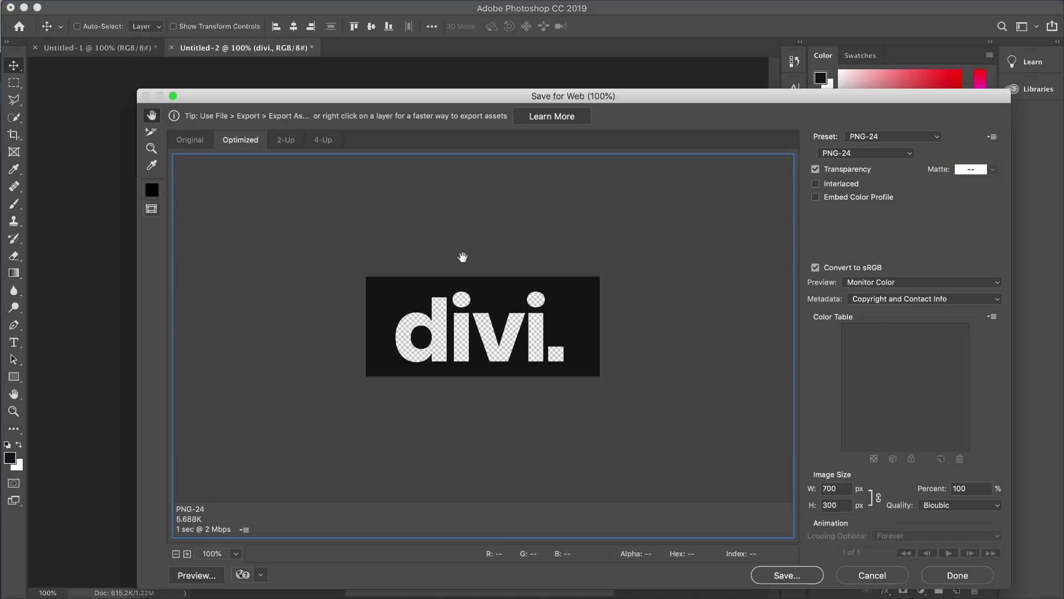
{"action": "left_click_drag", "start_coordinate": [702, 96], "coordinate": [670, 30]}
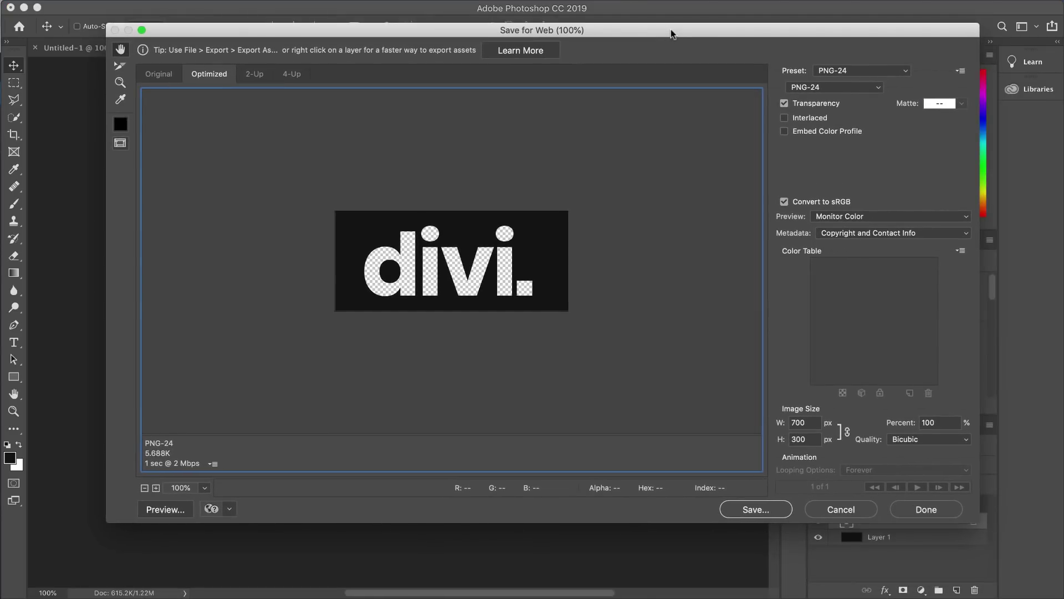
{"action": "left_click", "coordinate": [830, 87]}
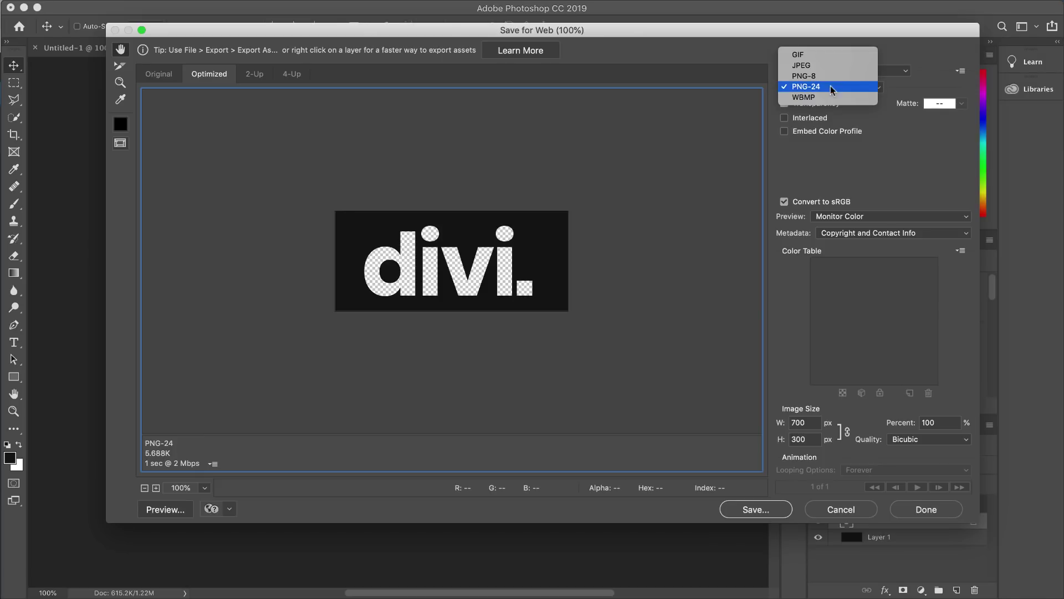
{"action": "left_click", "coordinate": [918, 58]}
{"action": "left_click", "coordinate": [894, 69]}
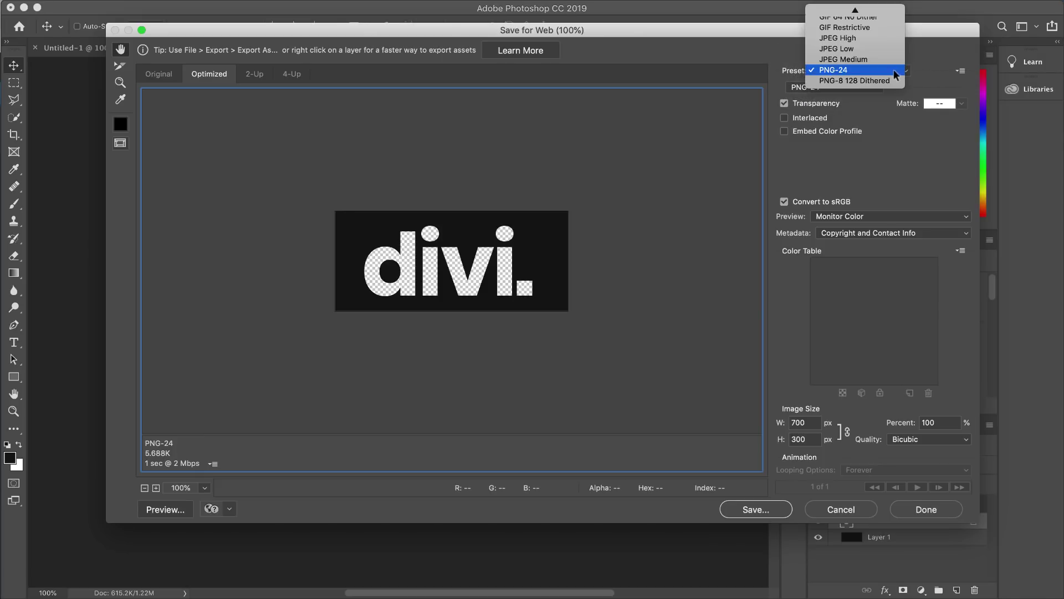
{"action": "left_click", "coordinate": [886, 40]}
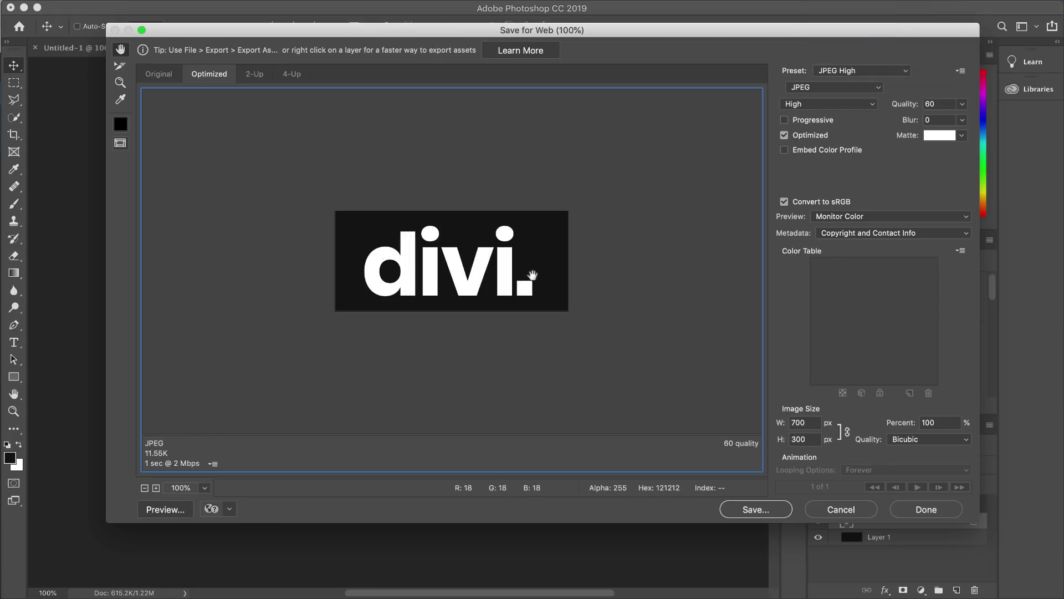
{"action": "left_click", "coordinate": [861, 86]}
{"action": "left_click", "coordinate": [850, 107]}
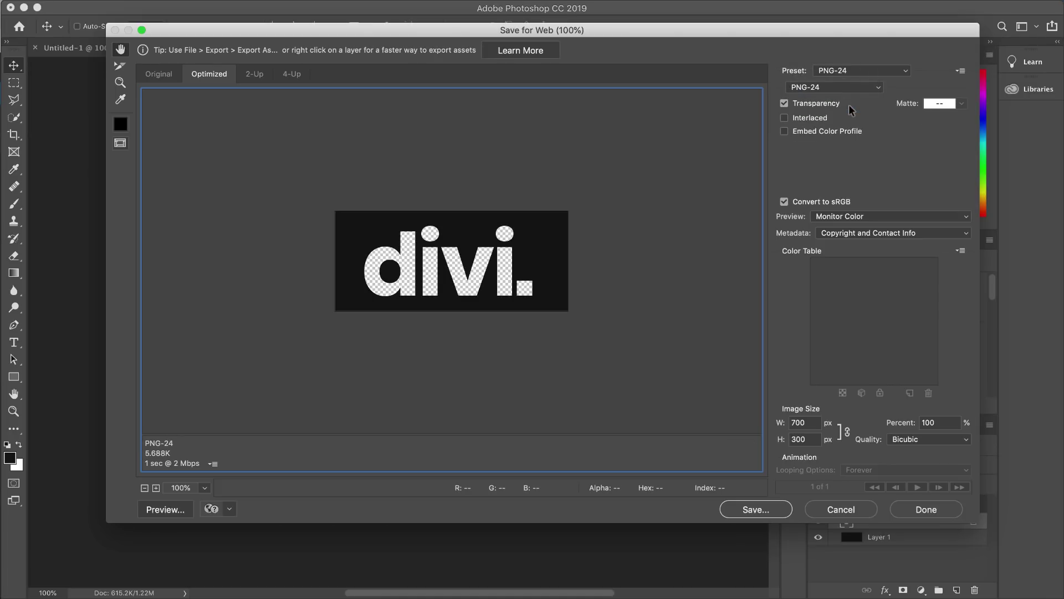
- Open the file-saving dialog for the PNG-24 image, and leave the web export without saving
{"action": "left_click", "coordinate": [755, 510]}
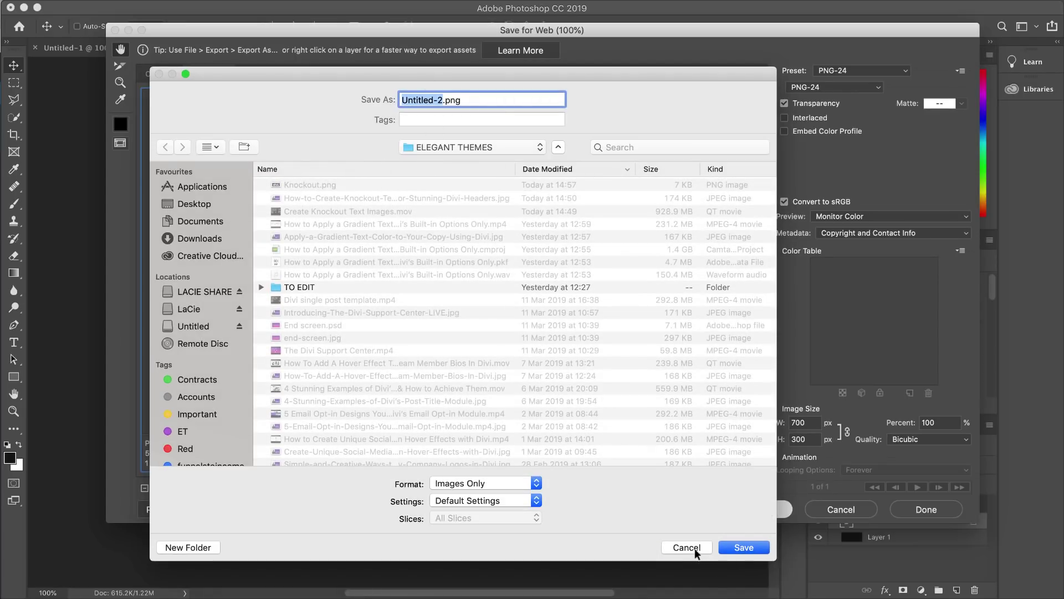
{"action": "left_click", "coordinate": [687, 548]}
{"action": "left_click", "coordinate": [853, 509]}
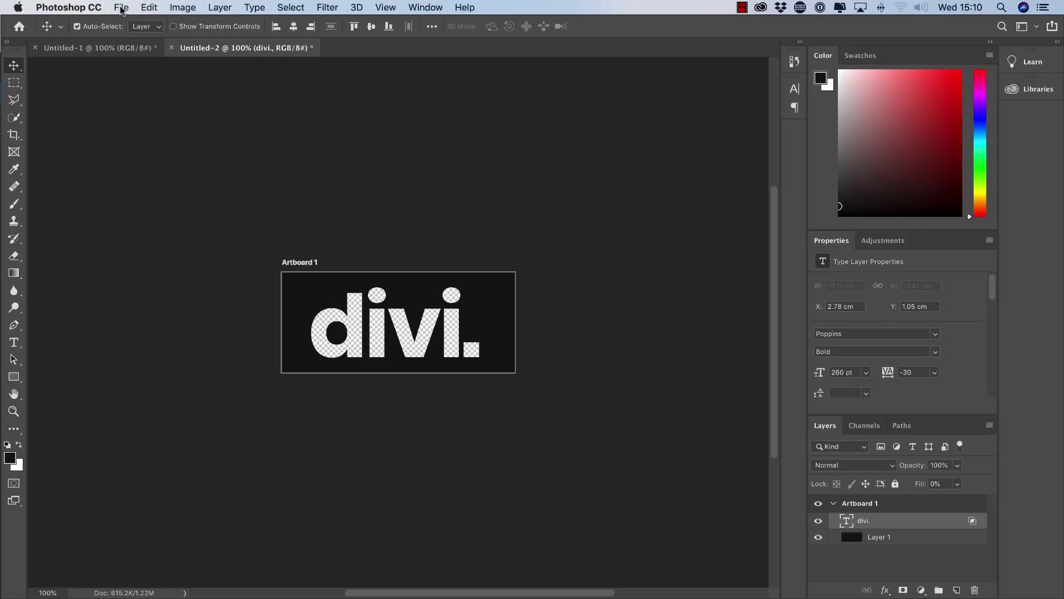
- Choose PNG as the format for saving the document, and cancel the save
{"action": "left_click", "coordinate": [122, 9]}
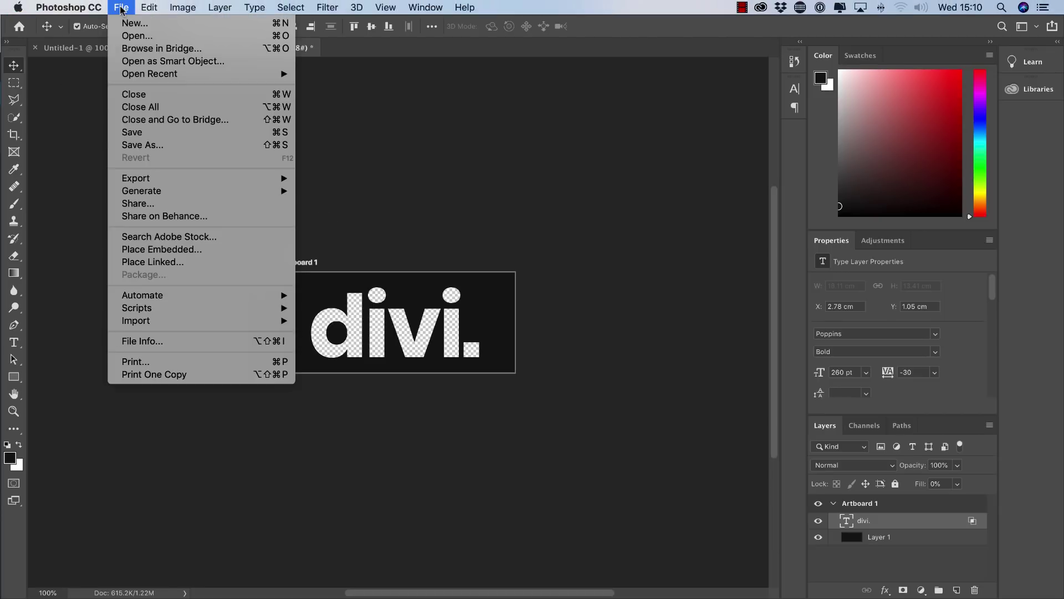
{"action": "left_click", "coordinate": [136, 132]}
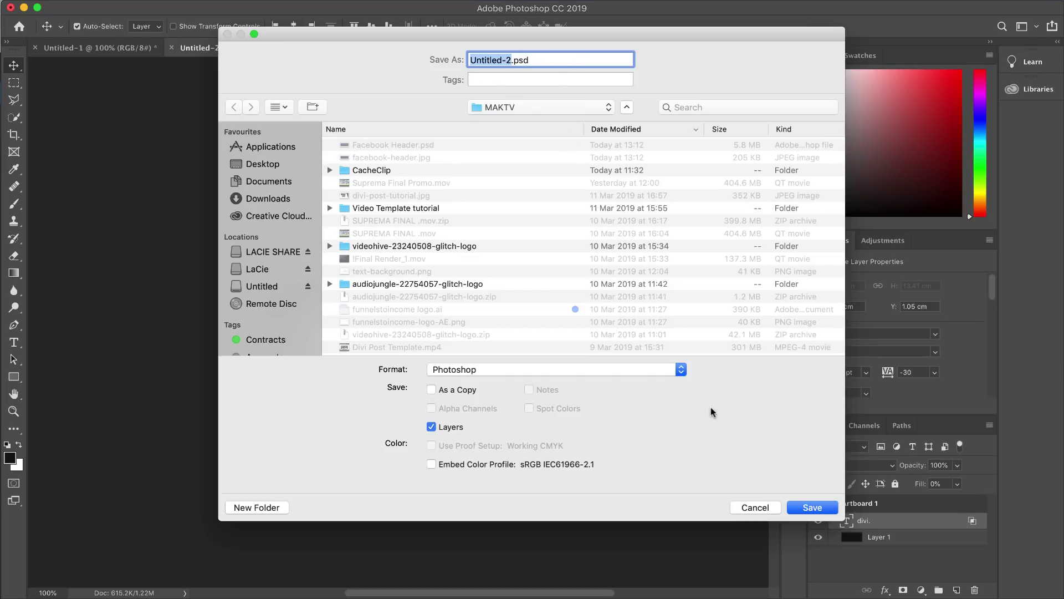
{"action": "left_click", "coordinate": [681, 370]}
{"action": "scroll", "coordinate": [652, 456], "scroll_direction": "down", "scroll_amount": 3}
{"action": "left_click", "coordinate": [523, 515]}
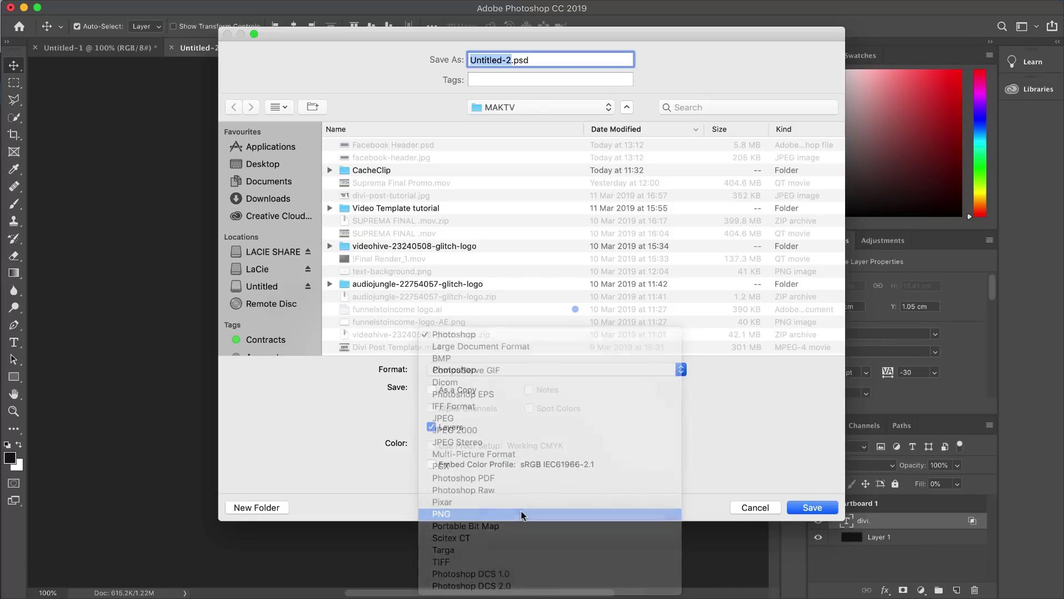
{"action": "left_click", "coordinate": [761, 509]}
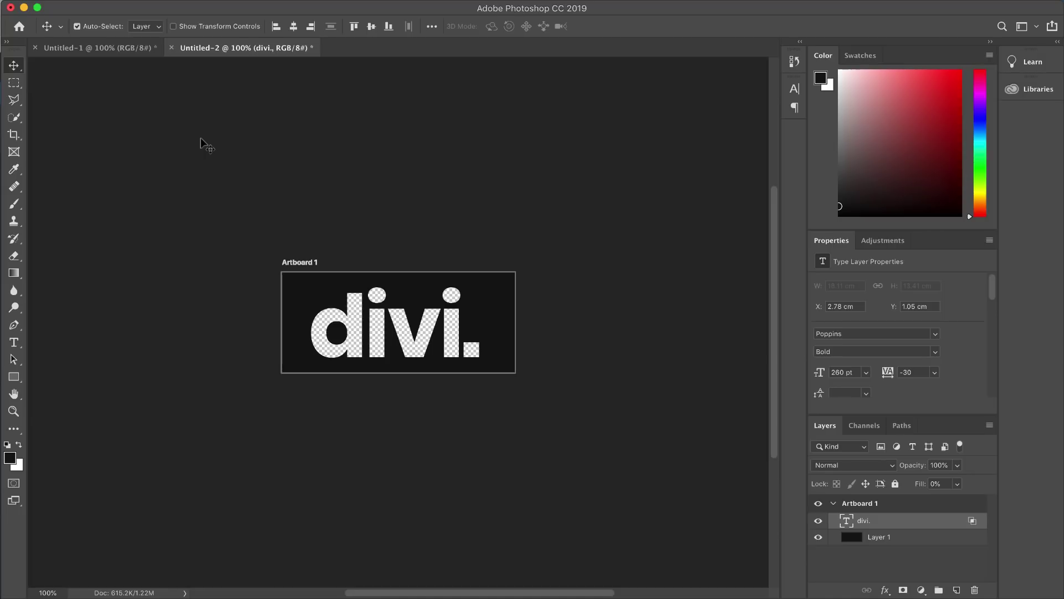
- Close both open documents, Untitled-2 and Untitled-1, without saving the changes
{"action": "left_click", "coordinate": [11, 9]}
{"action": "left_click", "coordinate": [508, 213]}
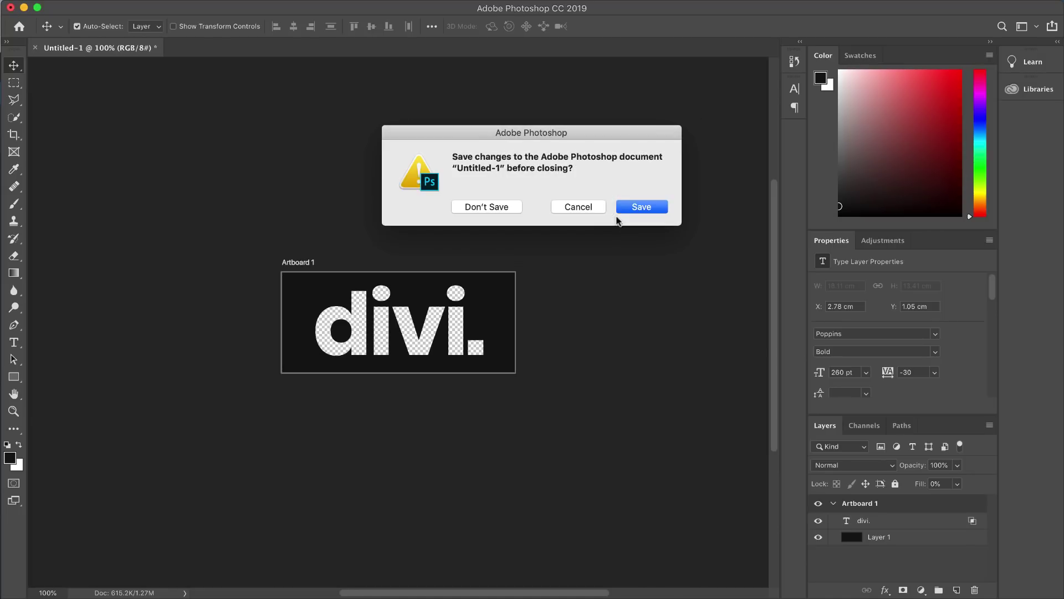
{"action": "left_click", "coordinate": [491, 210]}
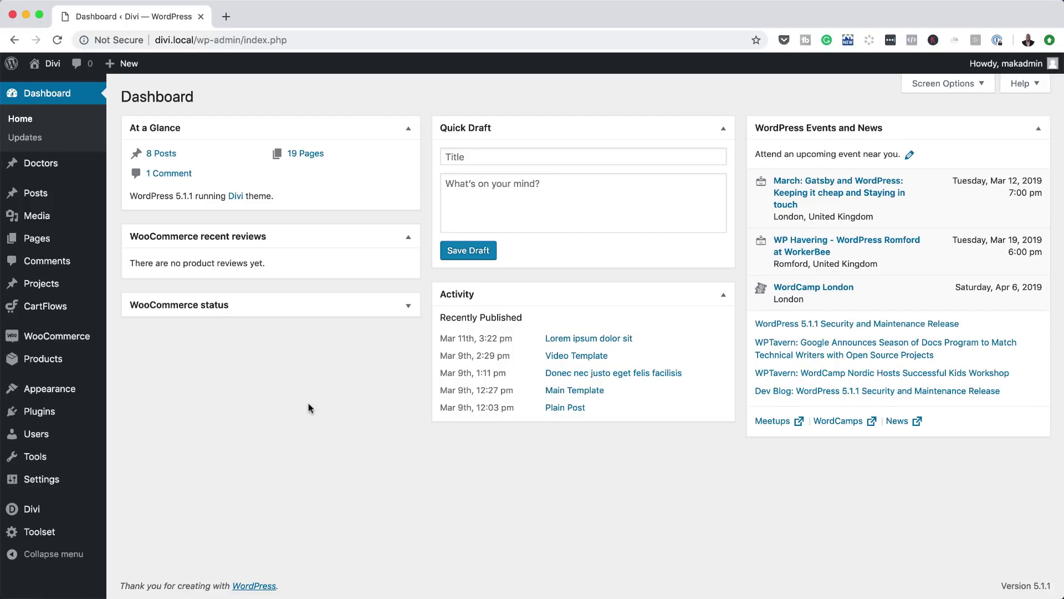
- Add a new page titled "knockout text" and start building it from scratch with the Divi Builder
{"action": "mouse_move", "coordinate": [73, 243]}
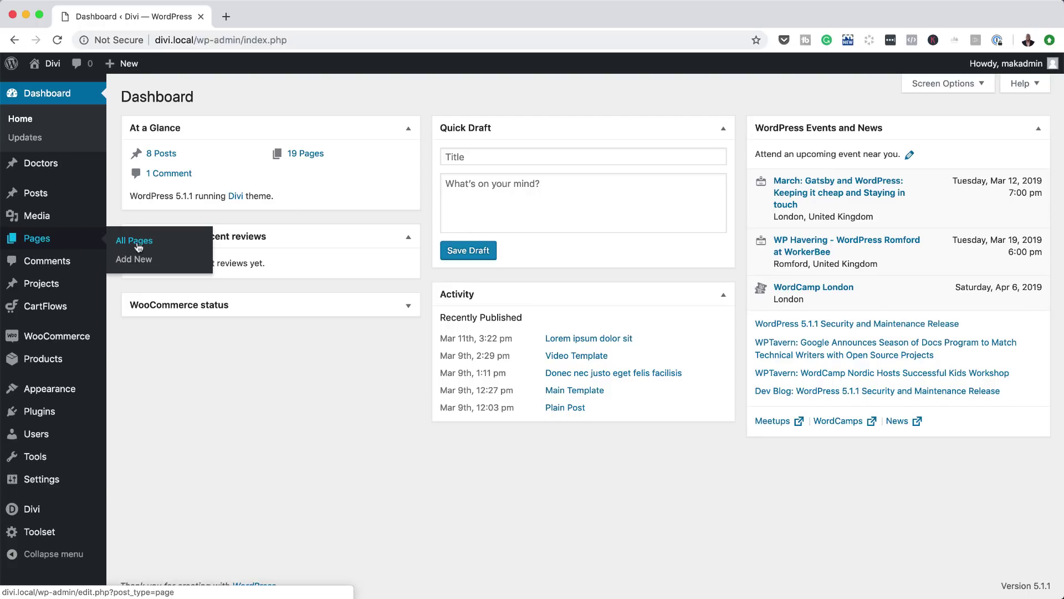
{"action": "left_click", "coordinate": [140, 261]}
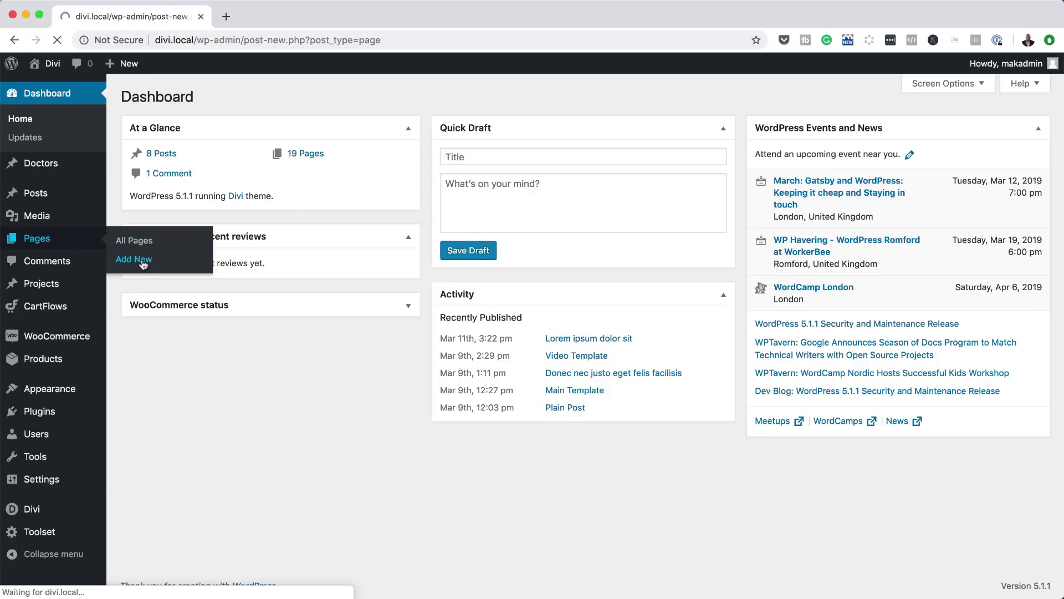
{"action": "type", "text": "kn"}
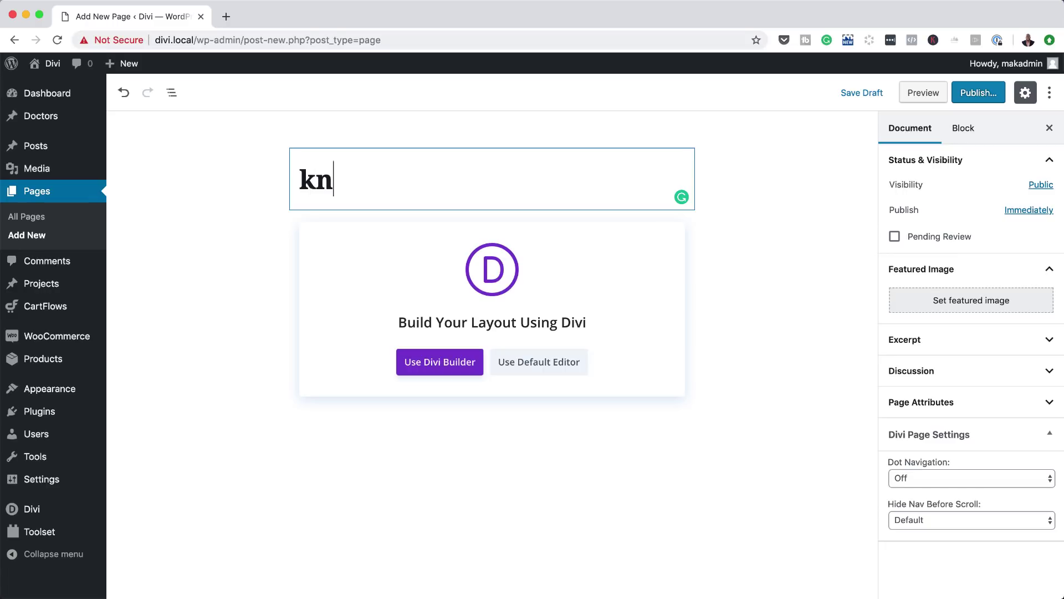
{"action": "type", "text": "ockout"}
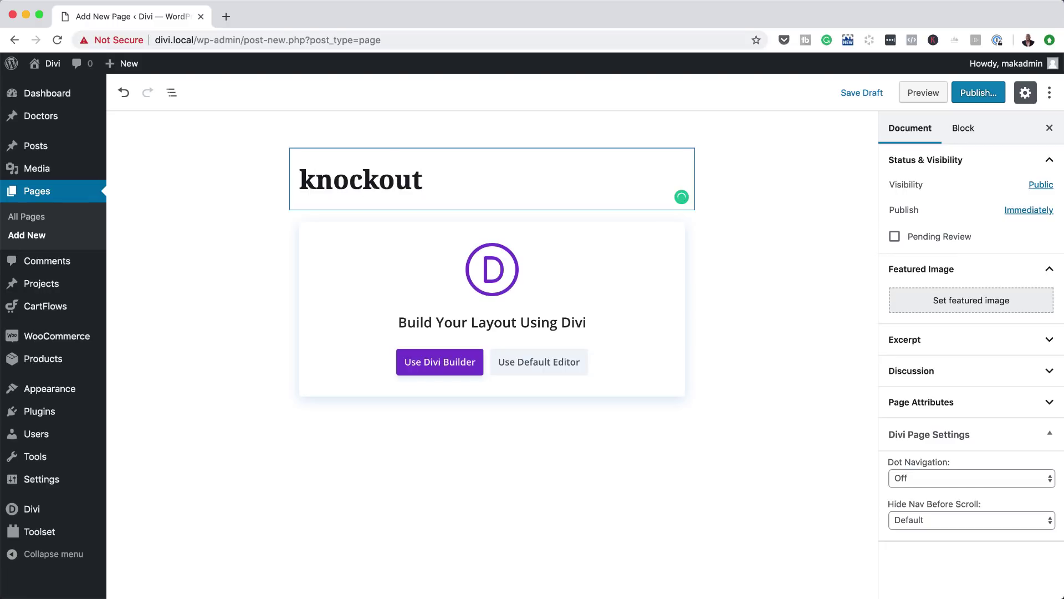
{"action": "type", "text": " text"}
{"action": "left_click", "coordinate": [456, 363]}
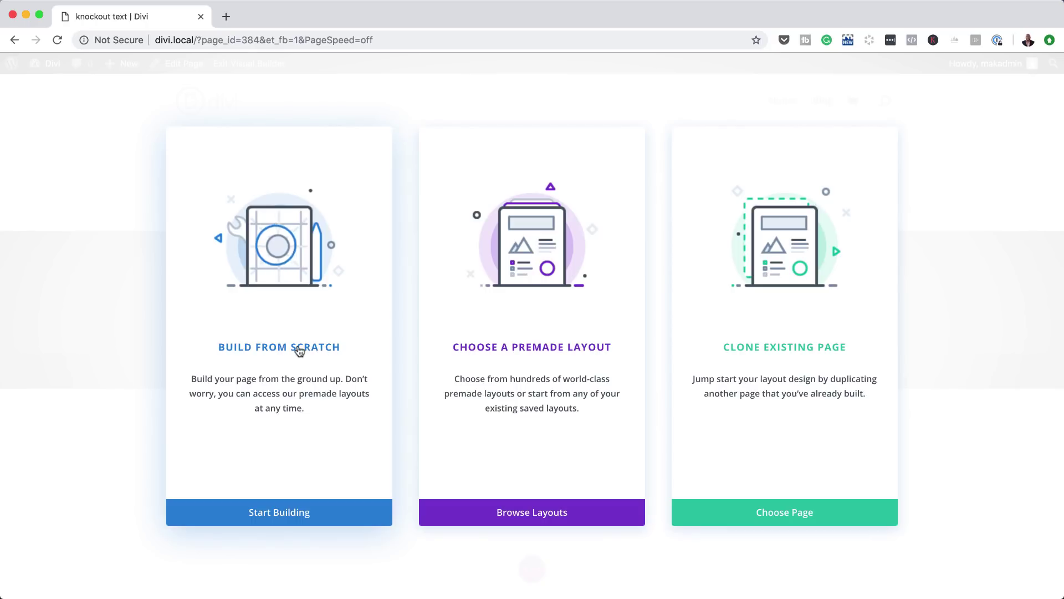
{"action": "left_click", "coordinate": [300, 349]}
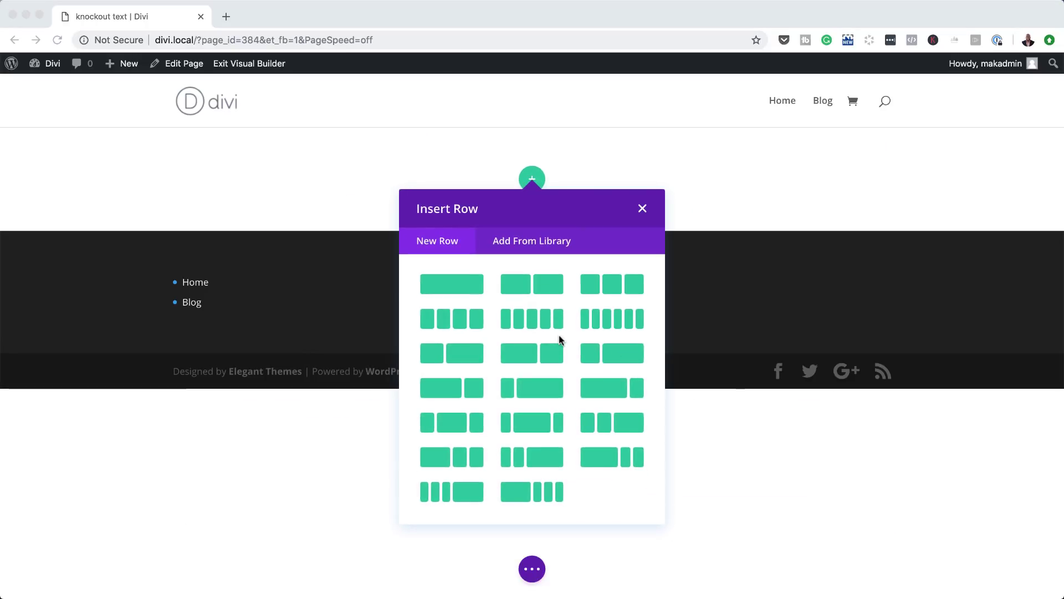
- Insert a single-column row in the empty section and add an Image module to it
{"action": "left_click", "coordinate": [462, 285]}
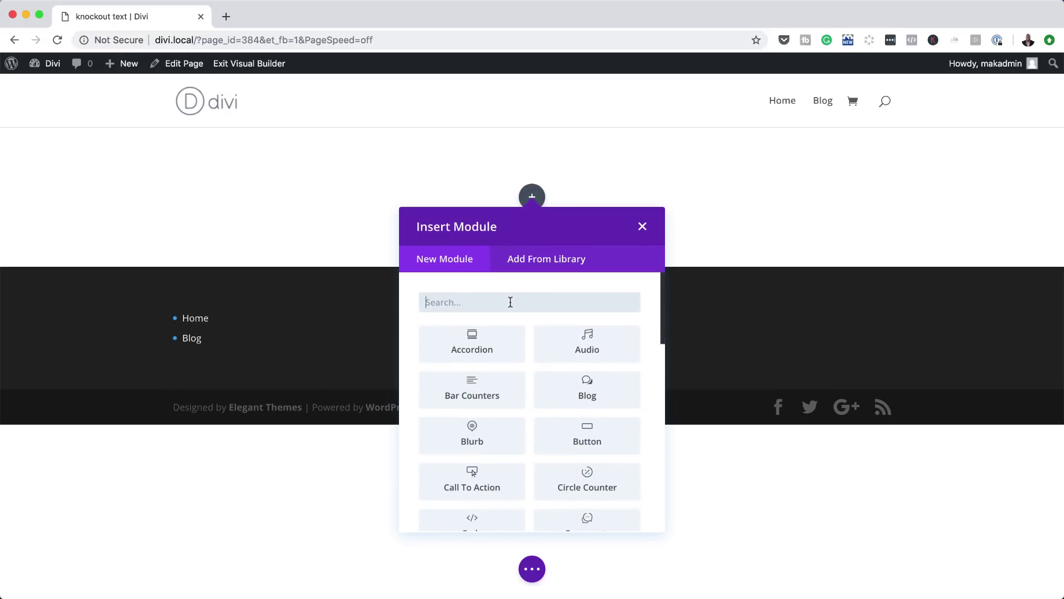
{"action": "type", "text": "ima"}
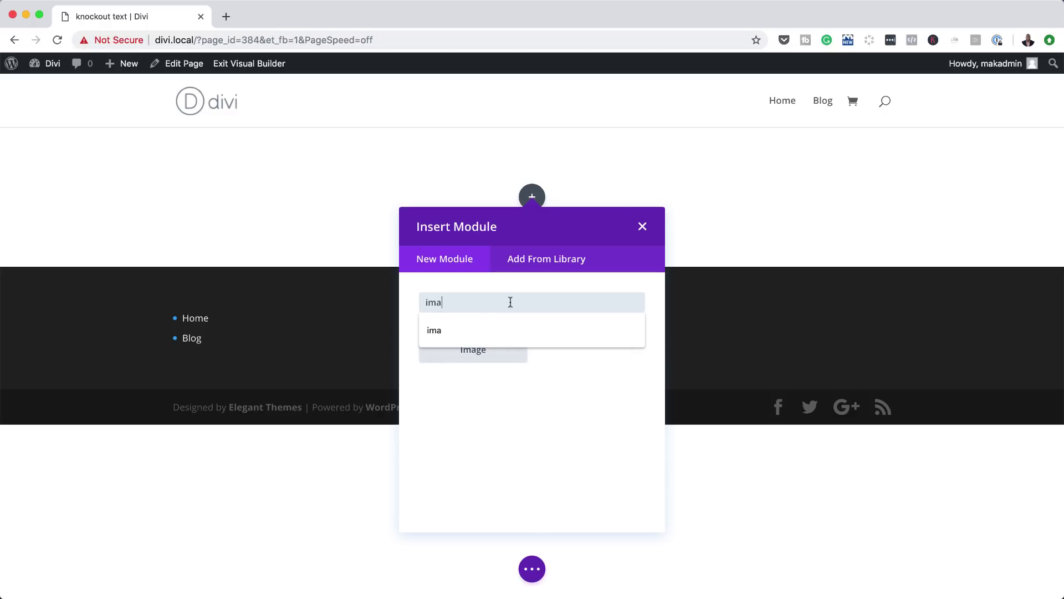
{"action": "left_click", "coordinate": [471, 358]}
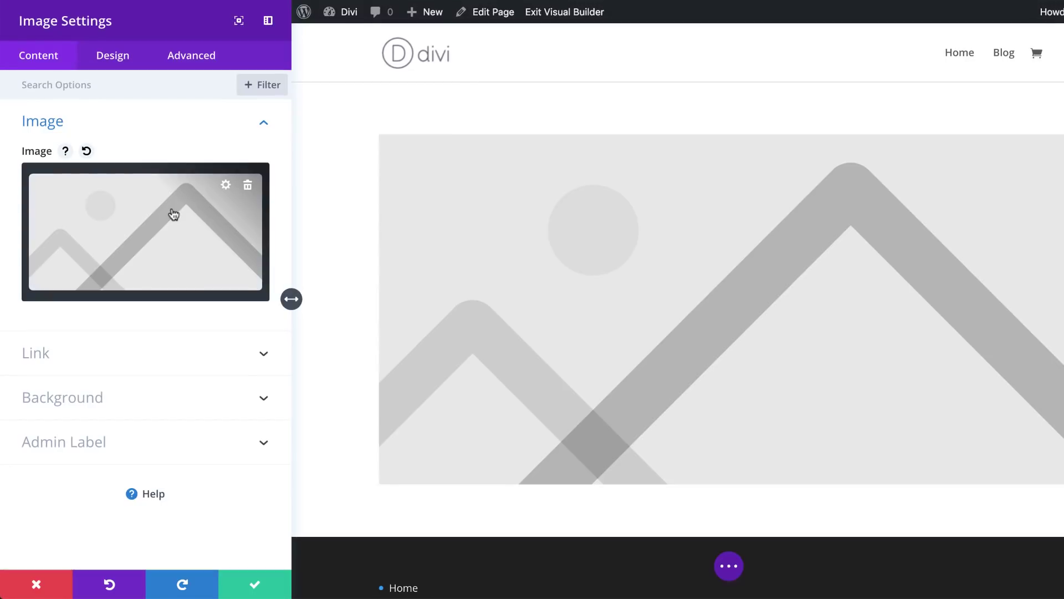
- Upload the Knockout image file from the ELEGANT THEMES folder and use it as the Image module's picture
{"action": "left_click", "coordinate": [174, 214]}
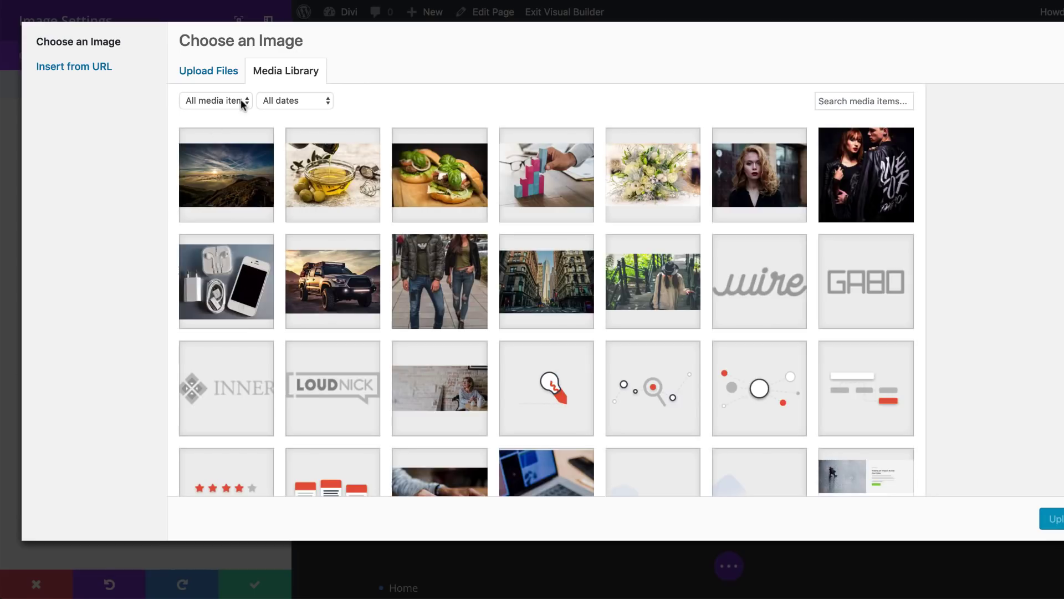
{"action": "left_click", "coordinate": [208, 71]}
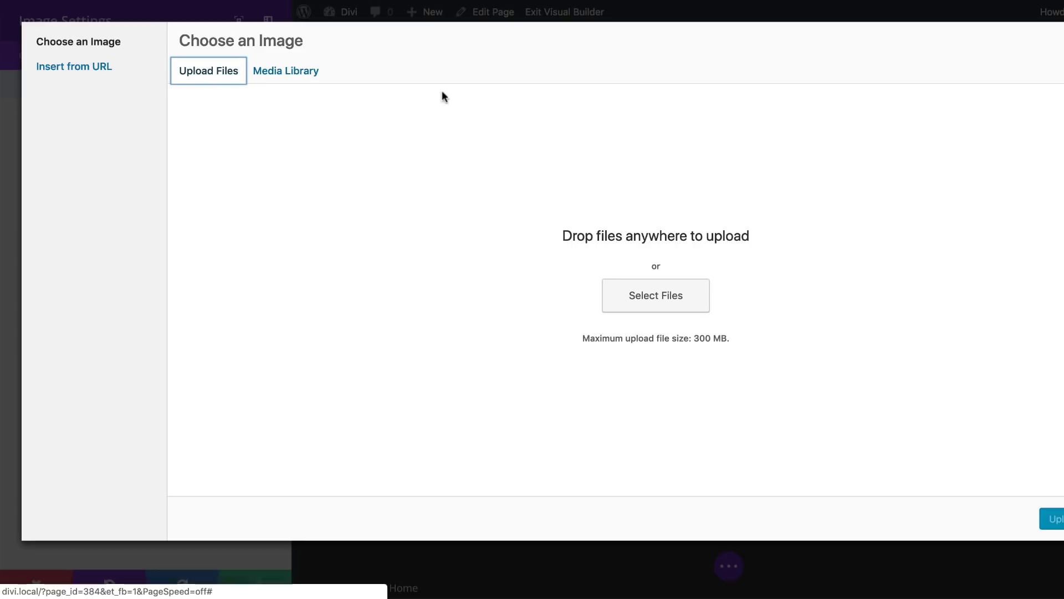
{"action": "left_click", "coordinate": [655, 295]}
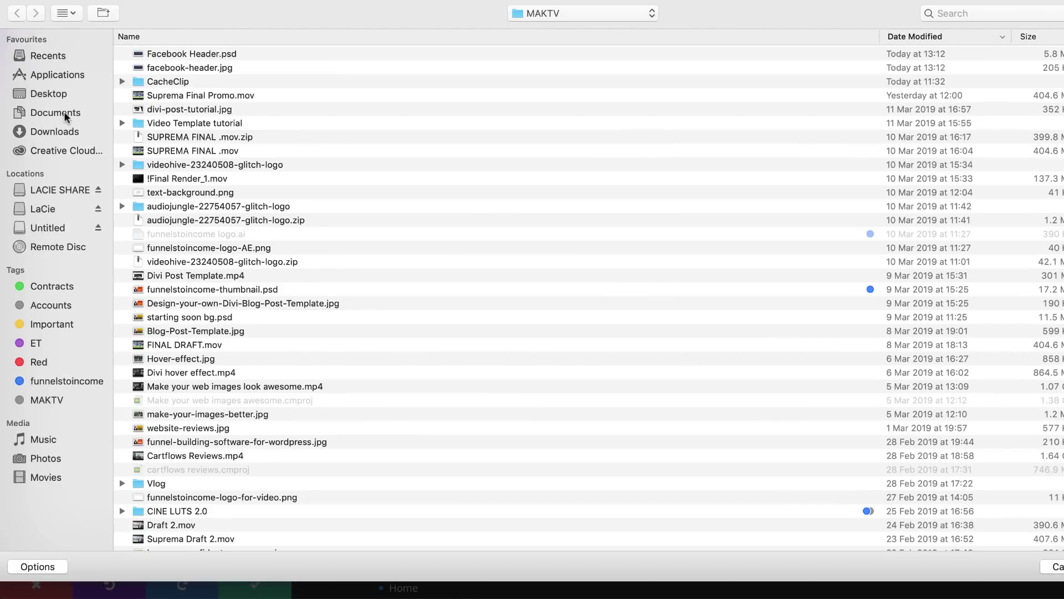
{"action": "left_click", "coordinate": [70, 112]}
{"action": "left_click", "coordinate": [185, 54]}
{"action": "double_click", "coordinate": [185, 54]}
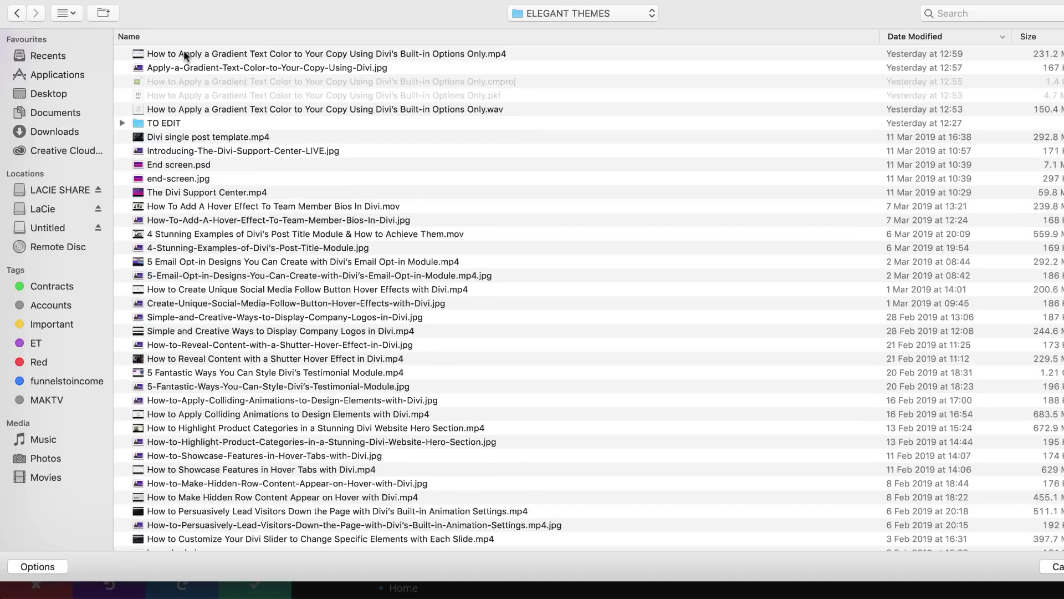
{"action": "double_click", "coordinate": [208, 51]}
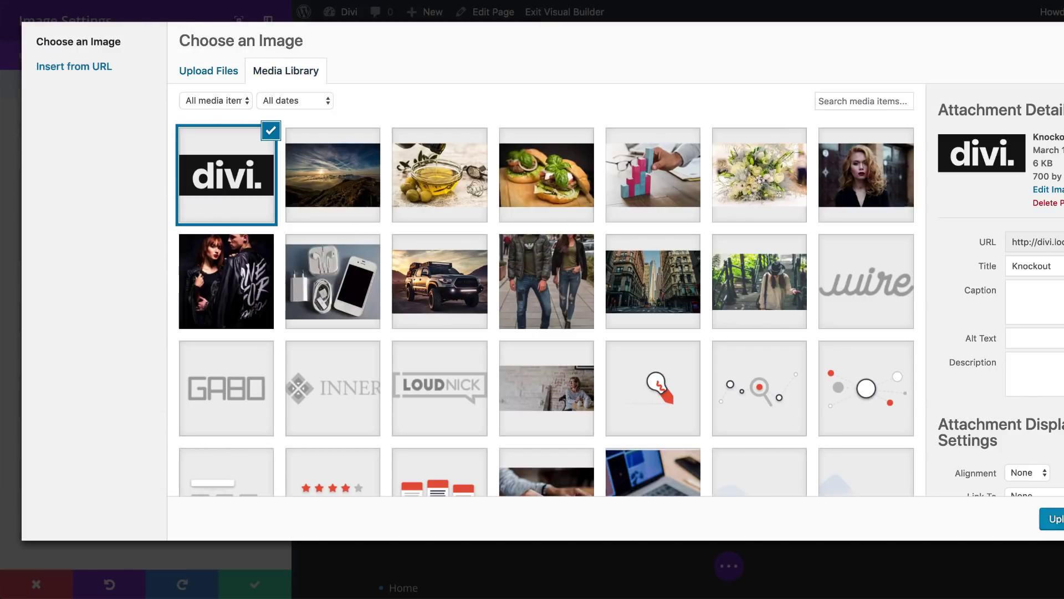
{"action": "left_click", "coordinate": [1052, 518]}
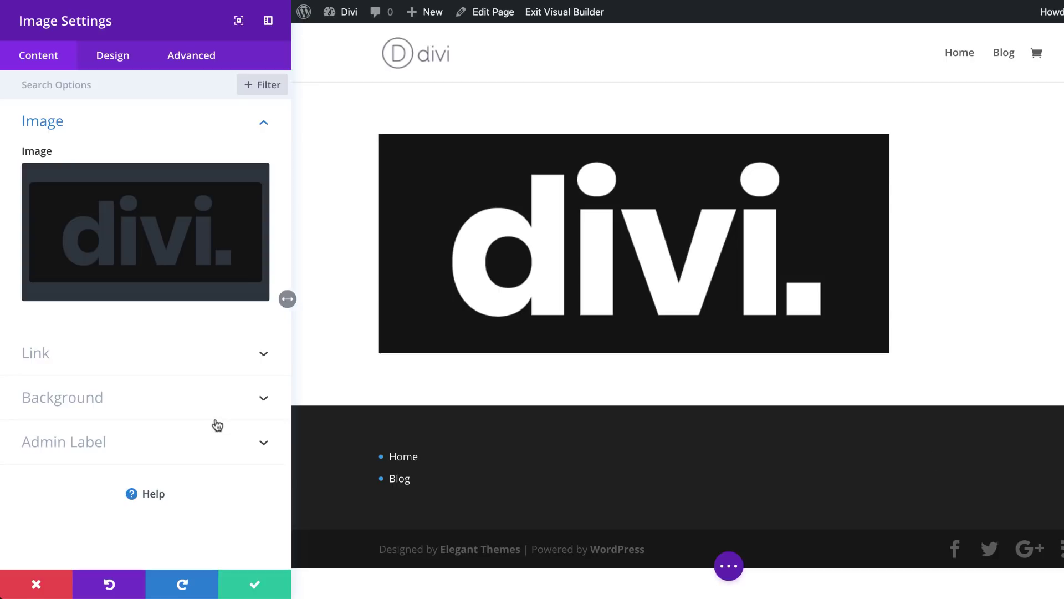
- Set the sunrise photo dawn-190055_1280.jpg from the media library as the Image module's background image
{"action": "left_click", "coordinate": [107, 402]}
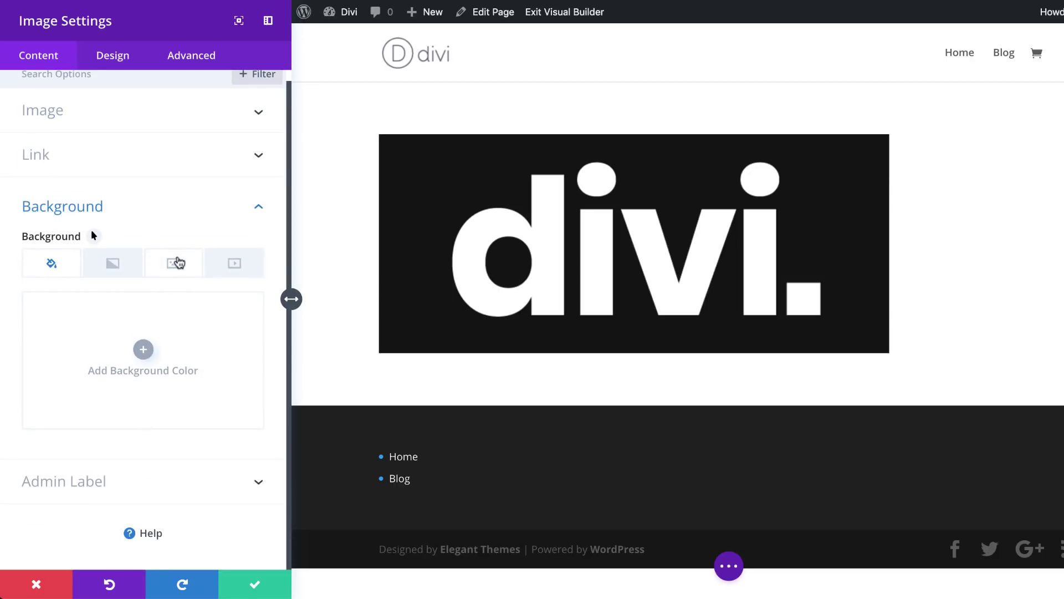
{"action": "left_click", "coordinate": [182, 265]}
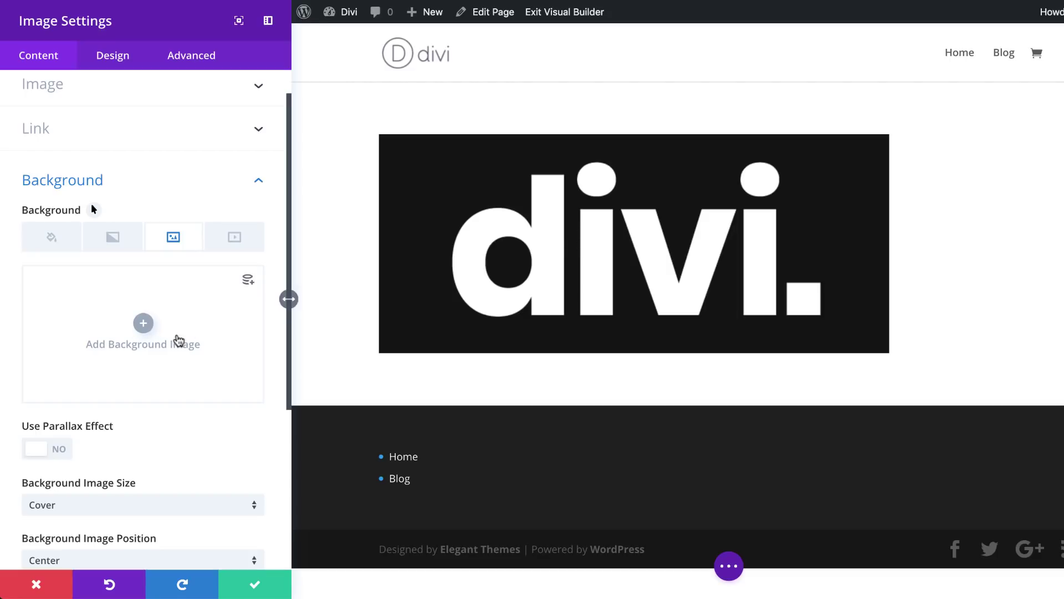
{"action": "left_click", "coordinate": [143, 323]}
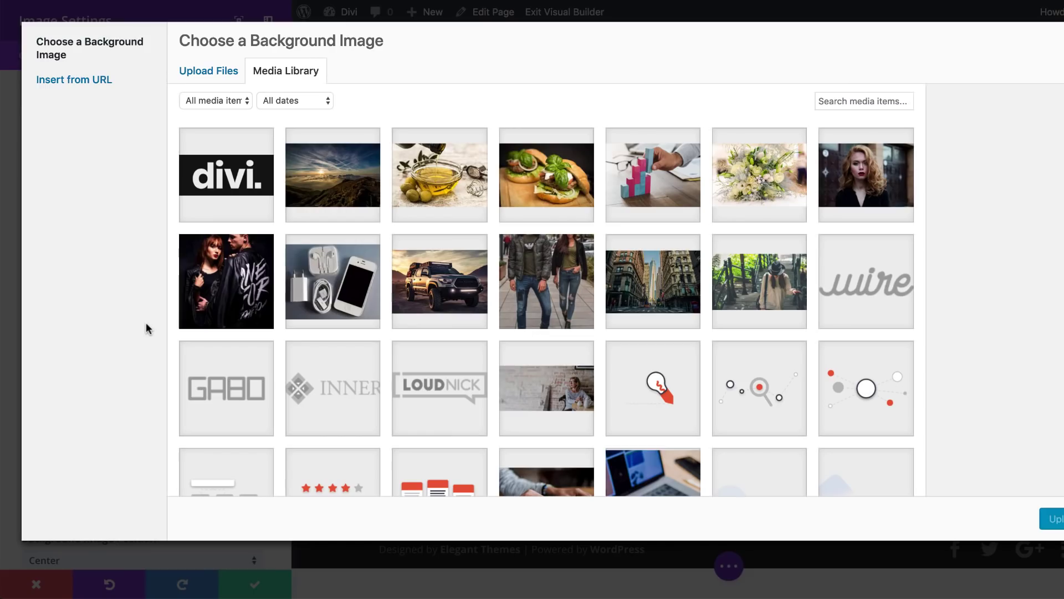
{"action": "left_click", "coordinate": [343, 183]}
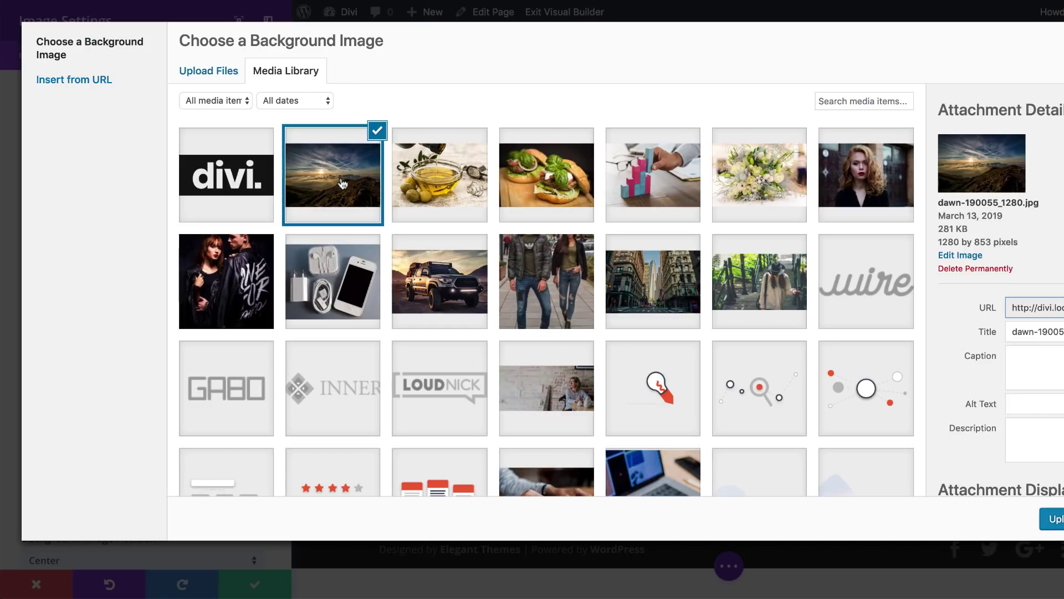
{"action": "left_click", "coordinate": [1056, 519]}
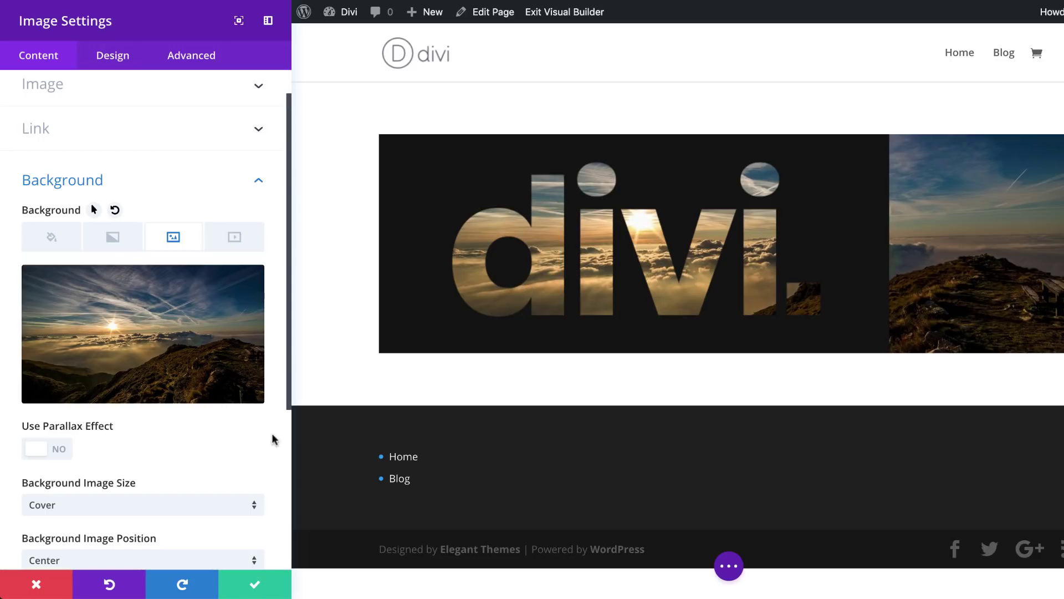
- Enable the parallax effect on the module's background image and set the parallax method to CSS
{"action": "scroll", "coordinate": [176, 463], "scroll_direction": "down", "scroll_amount": 3}
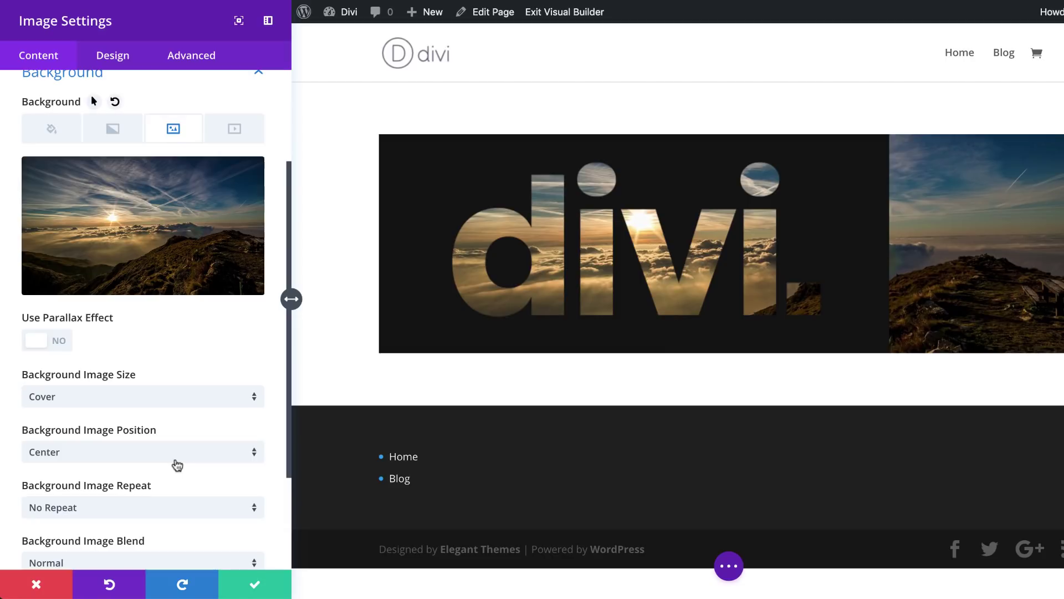
{"action": "left_click", "coordinate": [55, 341]}
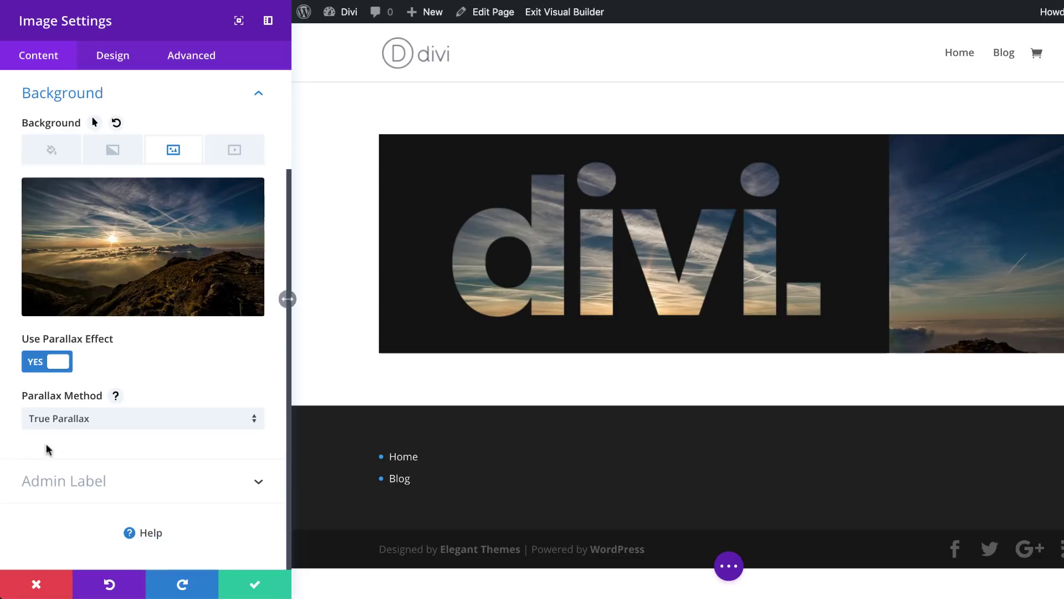
{"action": "left_click", "coordinate": [116, 425]}
{"action": "left_click", "coordinate": [113, 454]}
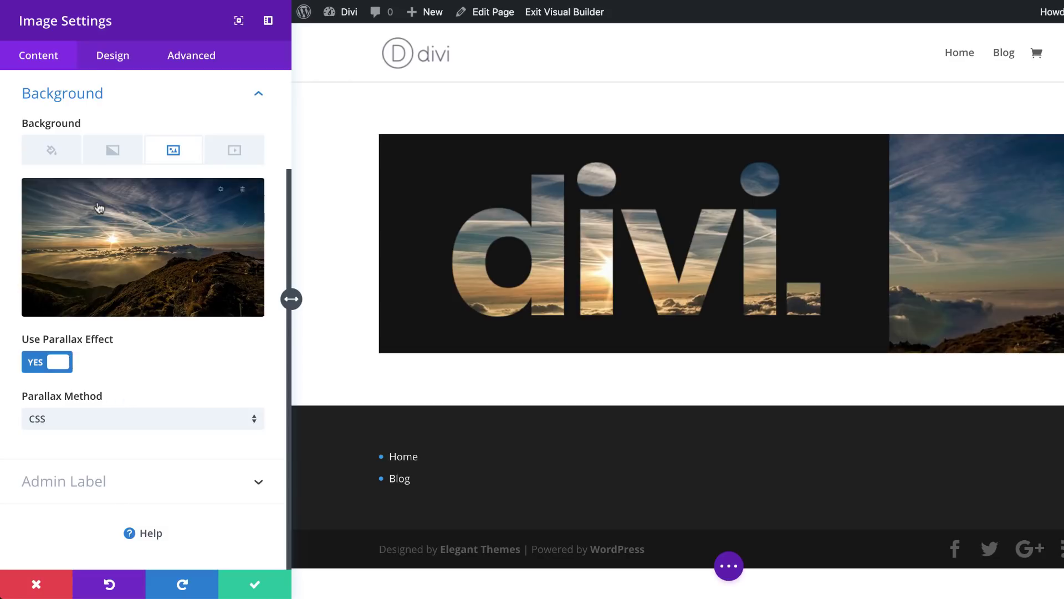
- Center the image alignment, set the module's width to 700px, and save the Image module's settings
{"action": "left_click", "coordinate": [119, 64]}
{"action": "left_click", "coordinate": [72, 122]}
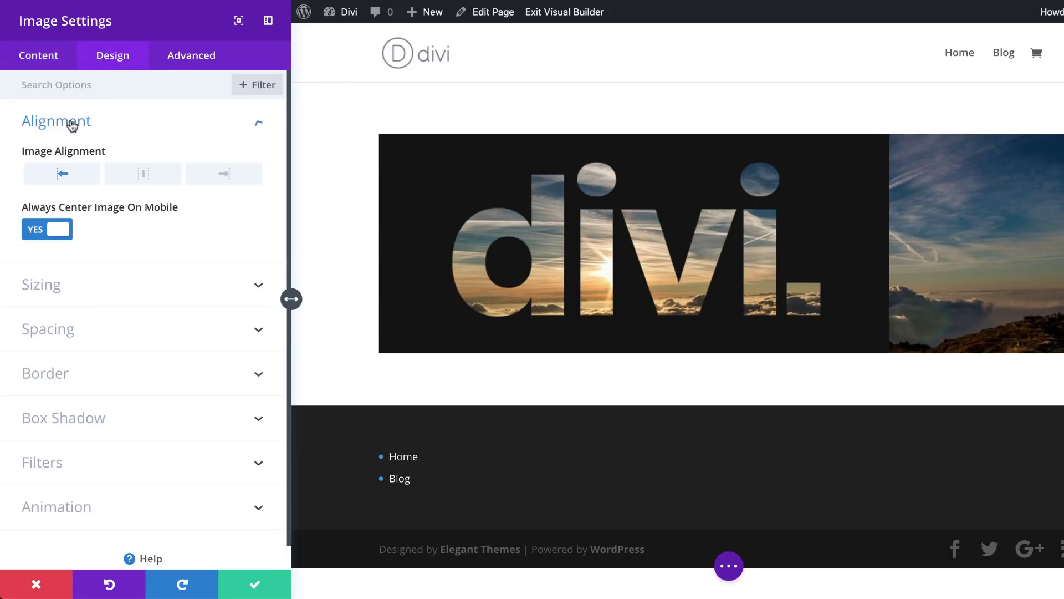
{"action": "left_click", "coordinate": [144, 175]}
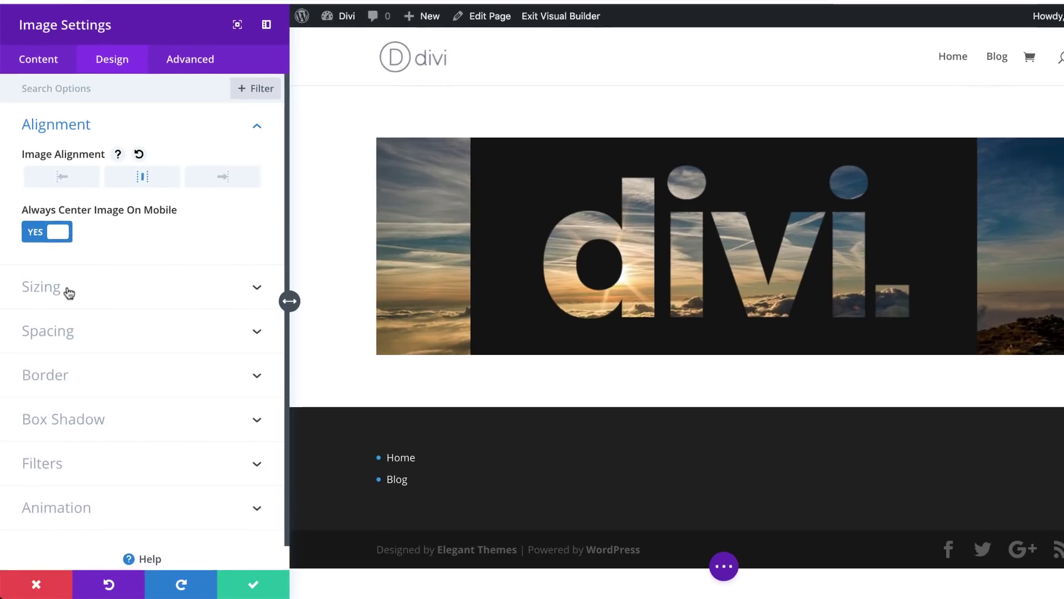
{"action": "left_click", "coordinate": [68, 290]}
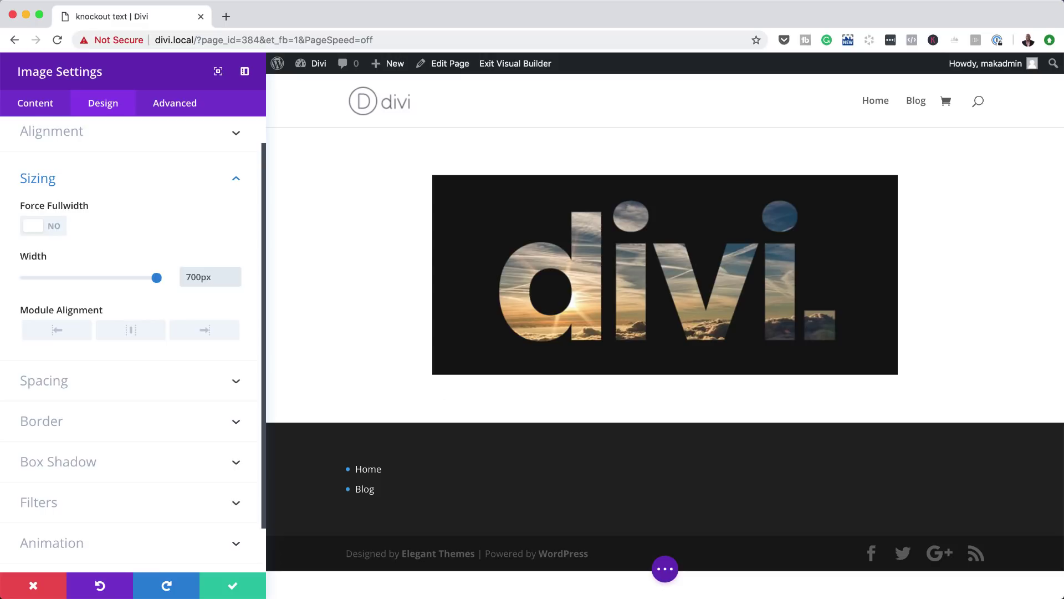
{"action": "left_click", "coordinate": [233, 587]}
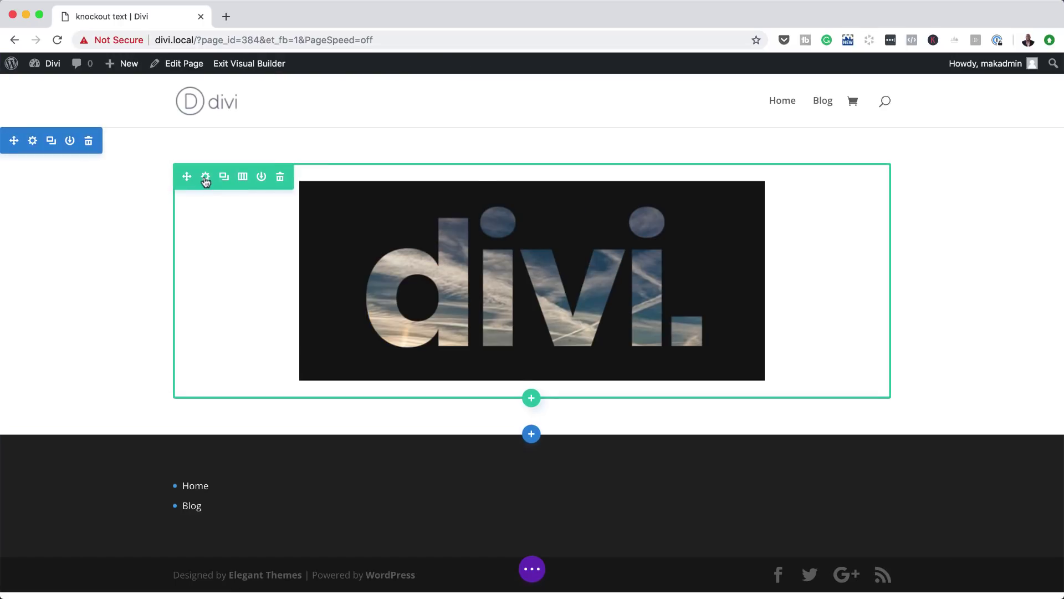
- Set the row's custom top and bottom padding to 0px with linked values, and save the row settings
{"action": "left_click", "coordinate": [205, 177]}
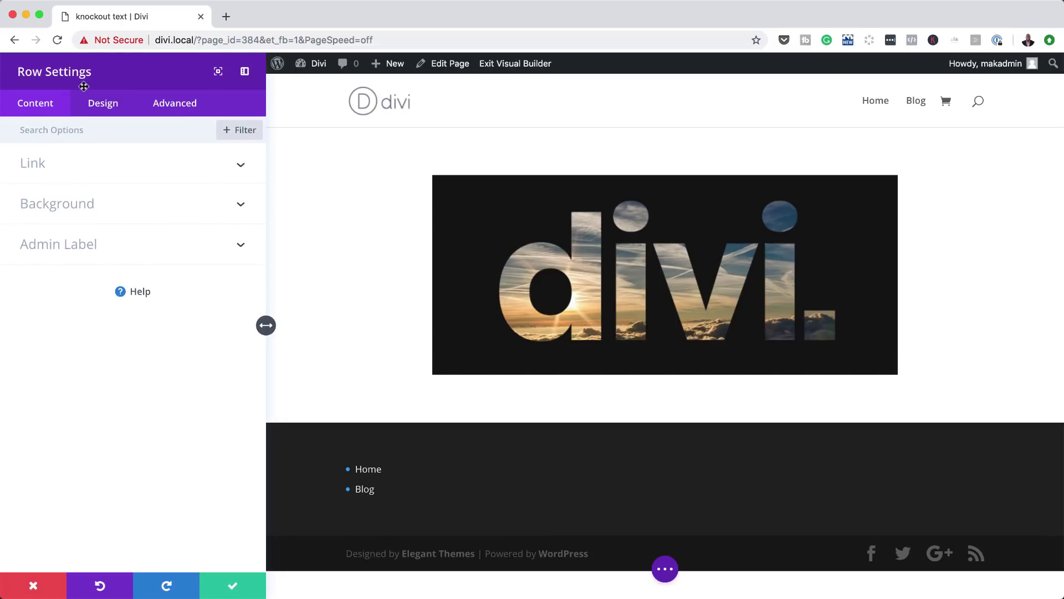
{"action": "left_click", "coordinate": [100, 104]}
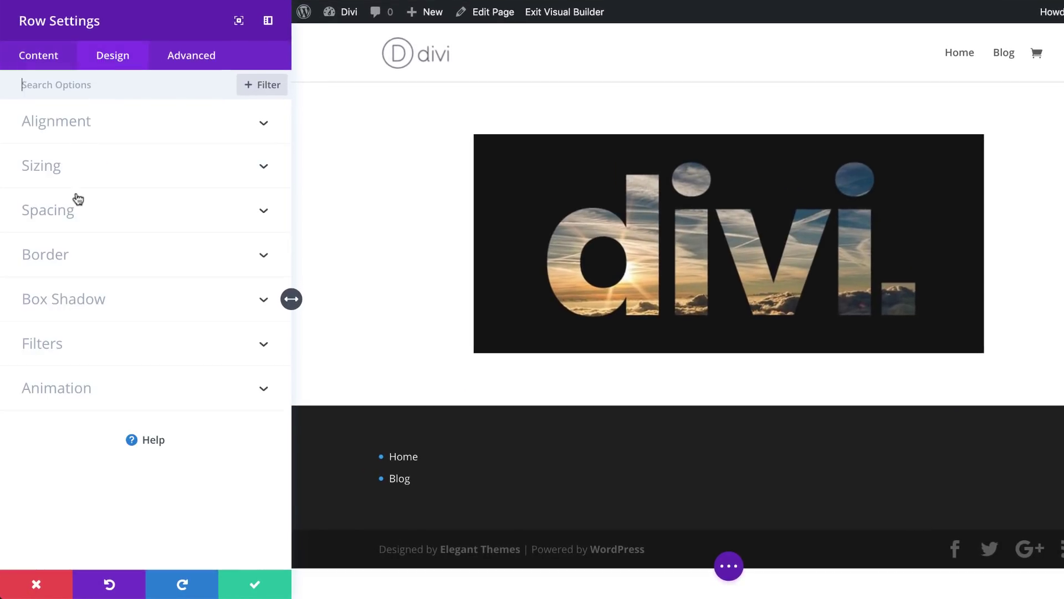
{"action": "left_click", "coordinate": [67, 219]}
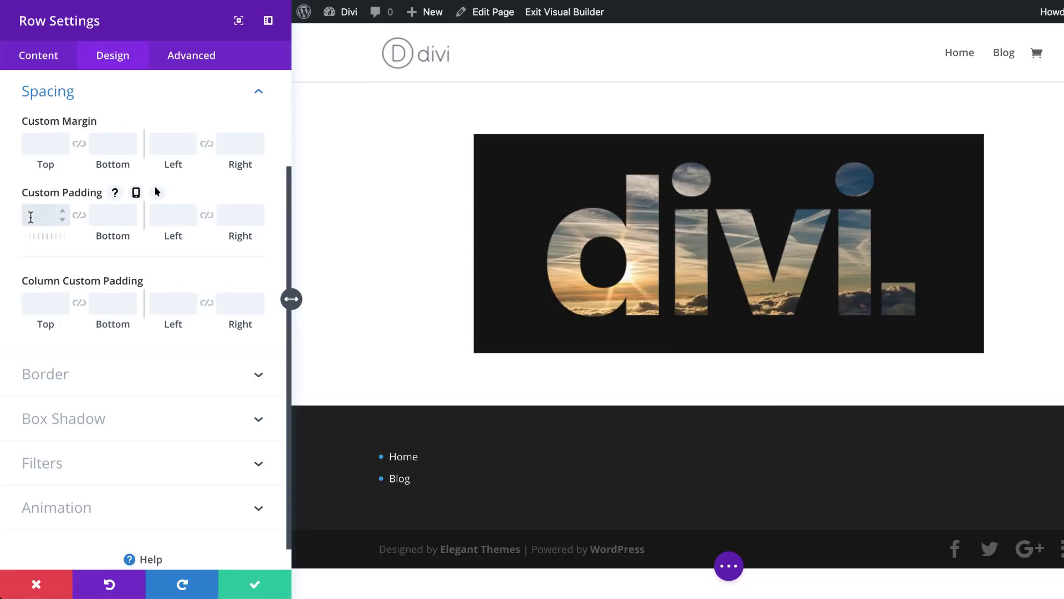
{"action": "type", "text": "px"}
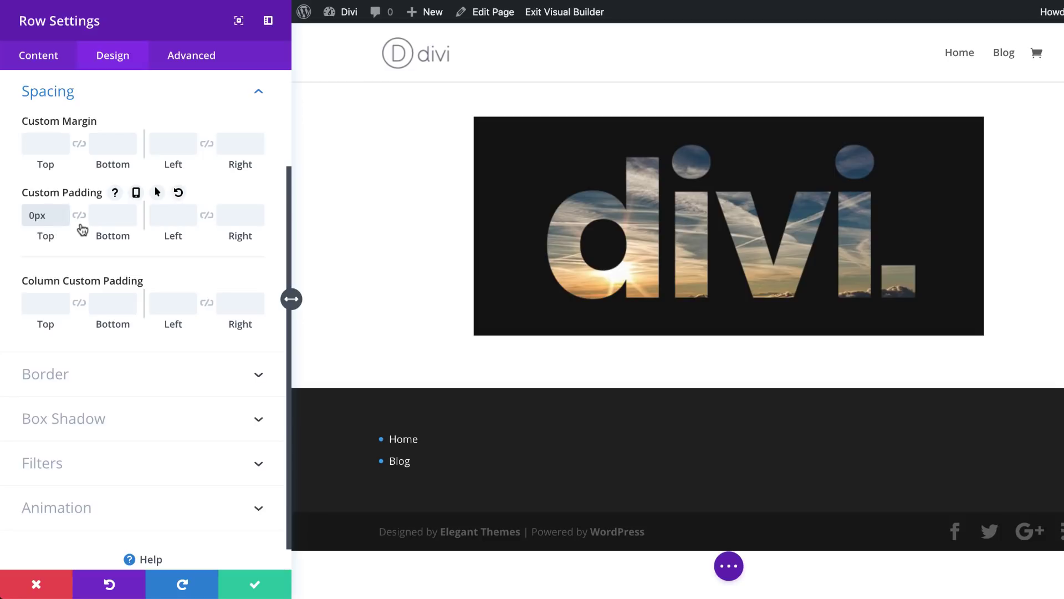
{"action": "left_click", "coordinate": [81, 217]}
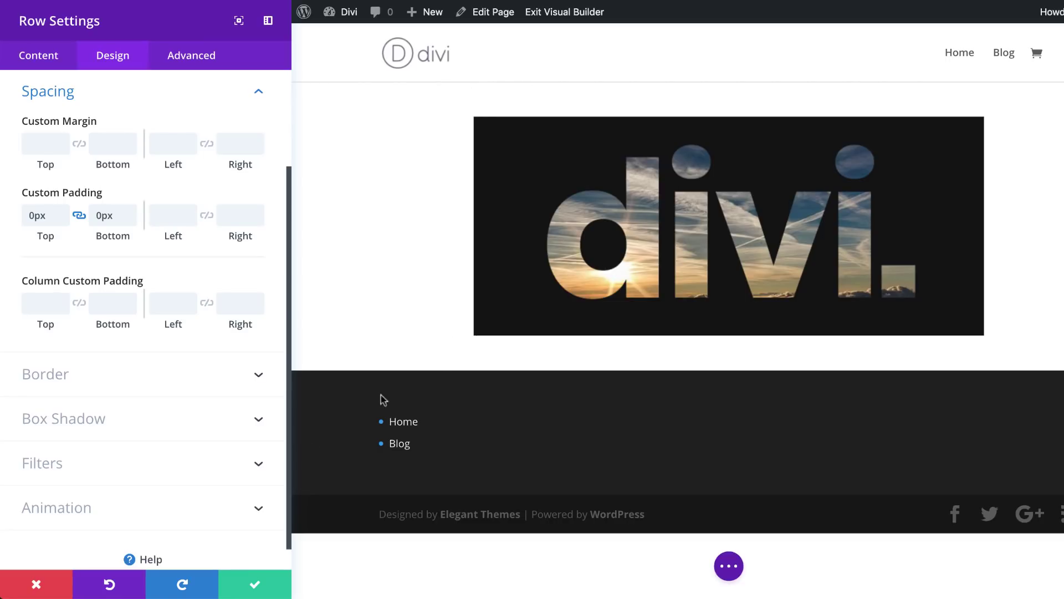
{"action": "left_click", "coordinate": [255, 587]}
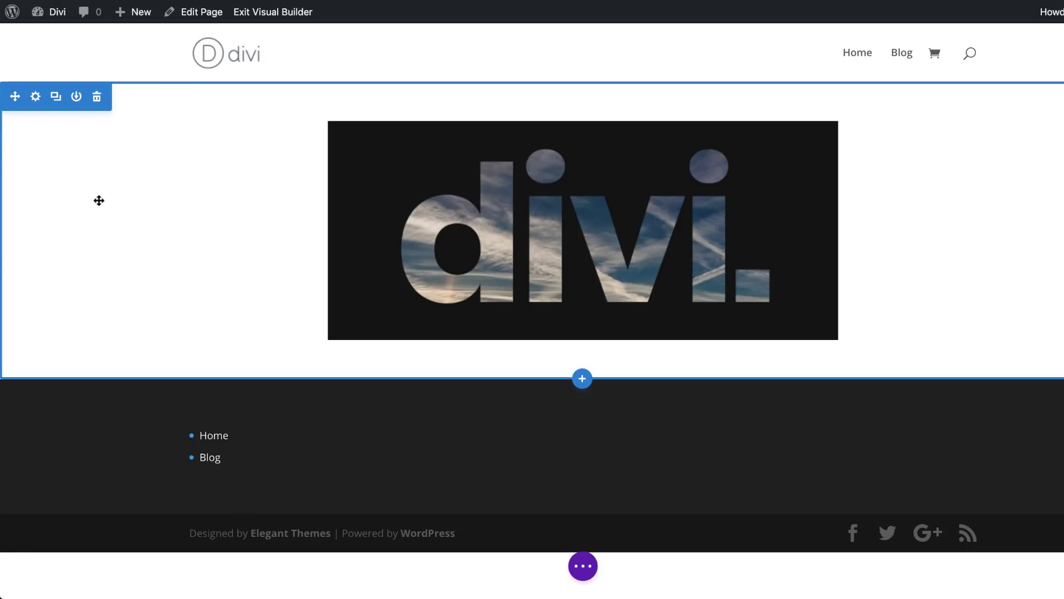
- Set the background color of the section containing the knockout image to #121212
{"action": "left_click", "coordinate": [37, 97]}
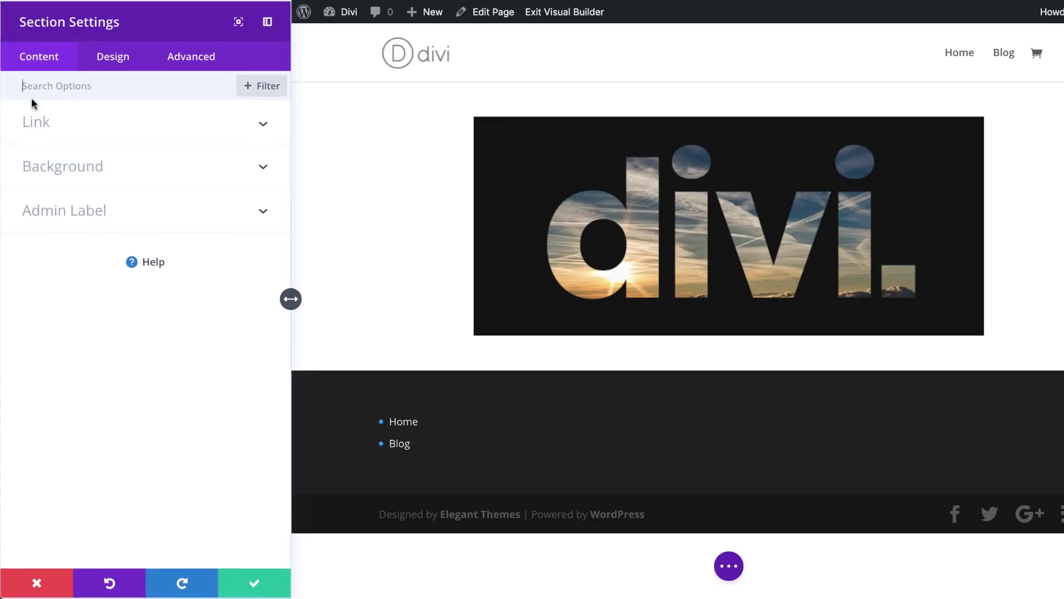
{"action": "left_click", "coordinate": [65, 173]}
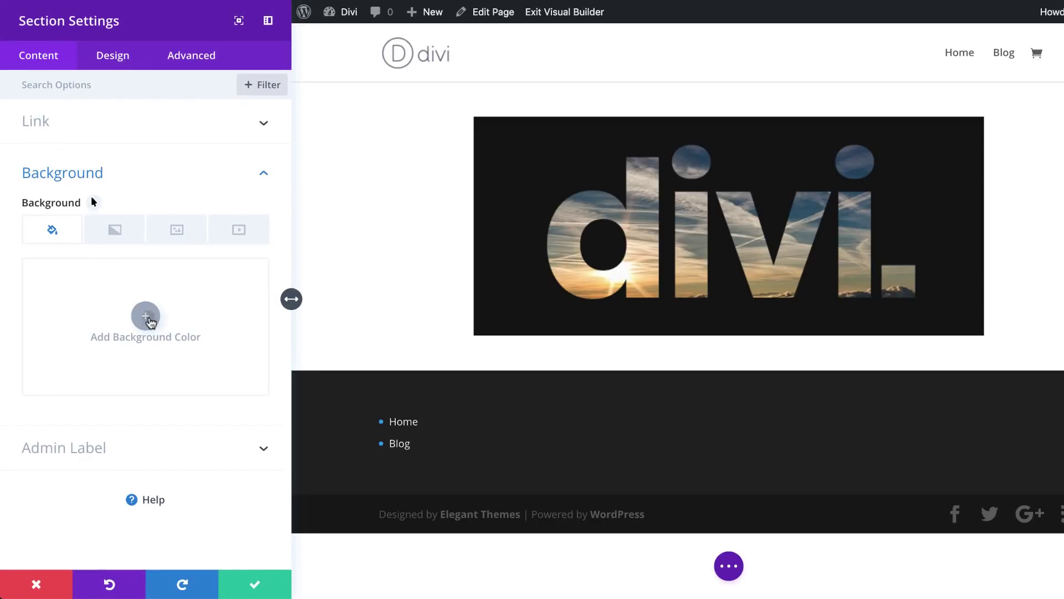
{"action": "left_click", "coordinate": [145, 315]}
{"action": "left_click", "coordinate": [61, 278]}
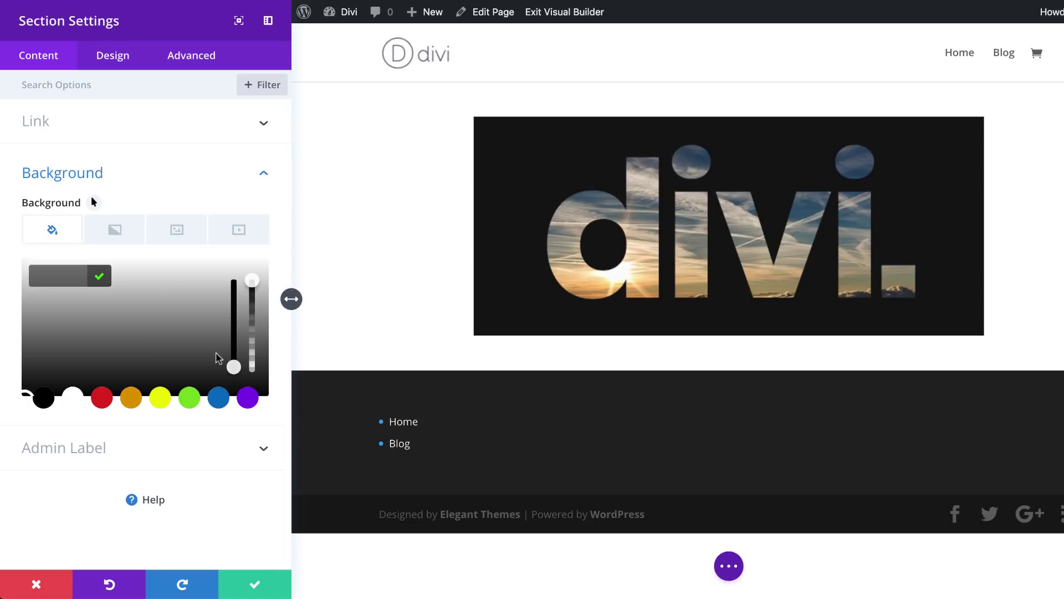
{"action": "type", "text": "#121212"}
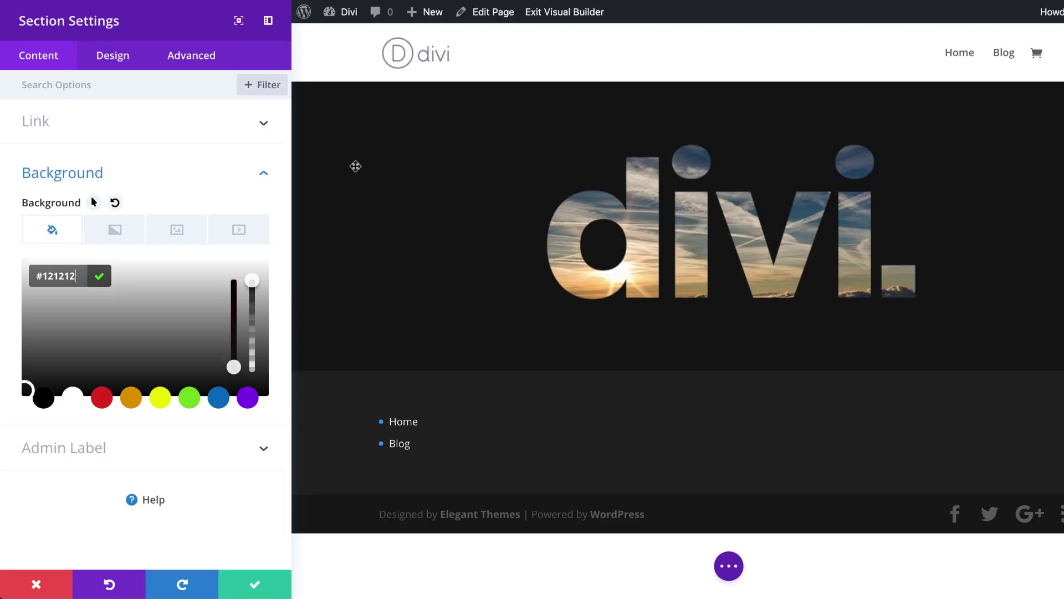
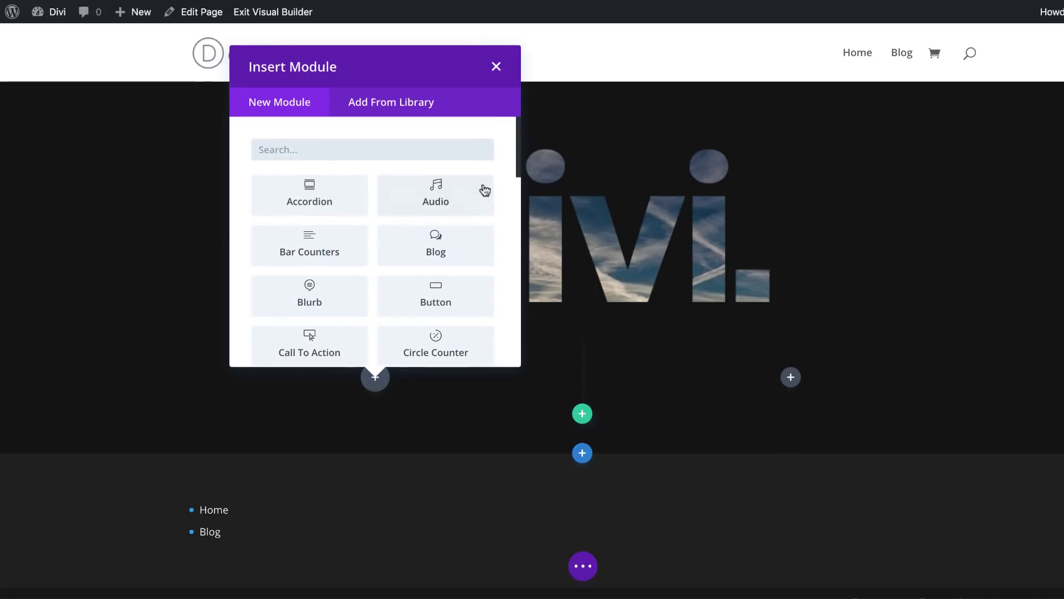
- Find the Text module and insert it into the first column of the two-column row below the knockout image
{"action": "left_click", "coordinate": [437, 149]}
{"action": "type", "text": "text"}
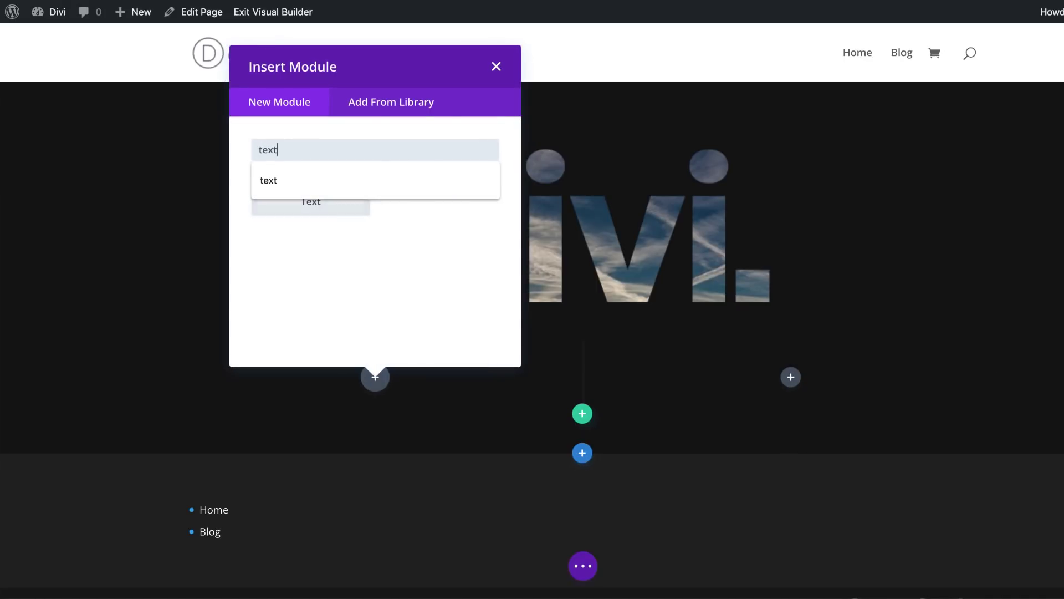
{"action": "left_click", "coordinate": [416, 183]}
{"action": "left_click", "coordinate": [311, 191]}
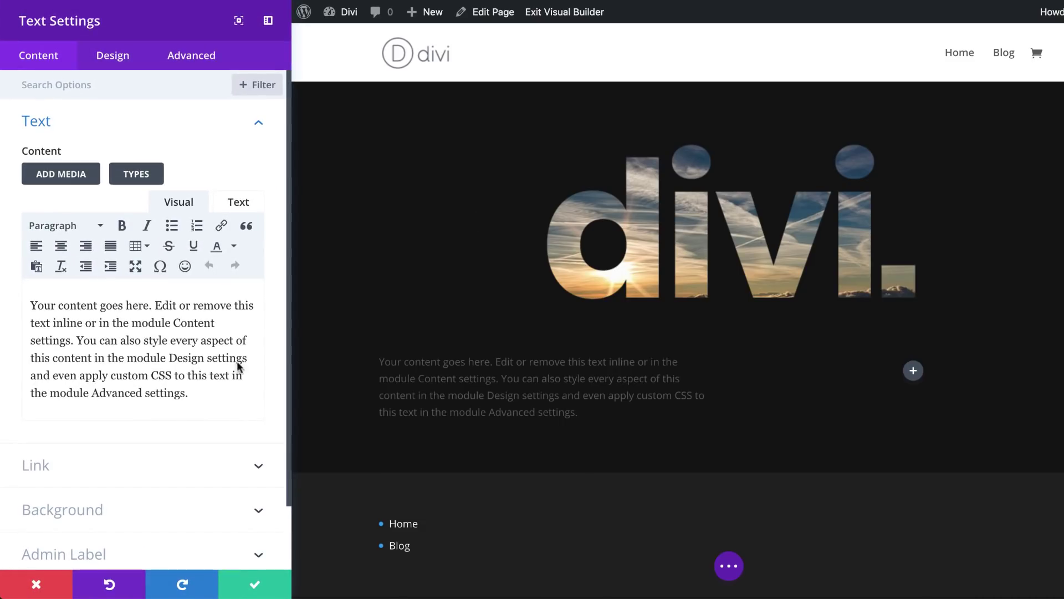
- Replace the module's HTML with "<h1>divi web design</h1>" and "Your content goes here. Edit or remove this text inline or in the module Content settings."
{"action": "left_click", "coordinate": [239, 202]}
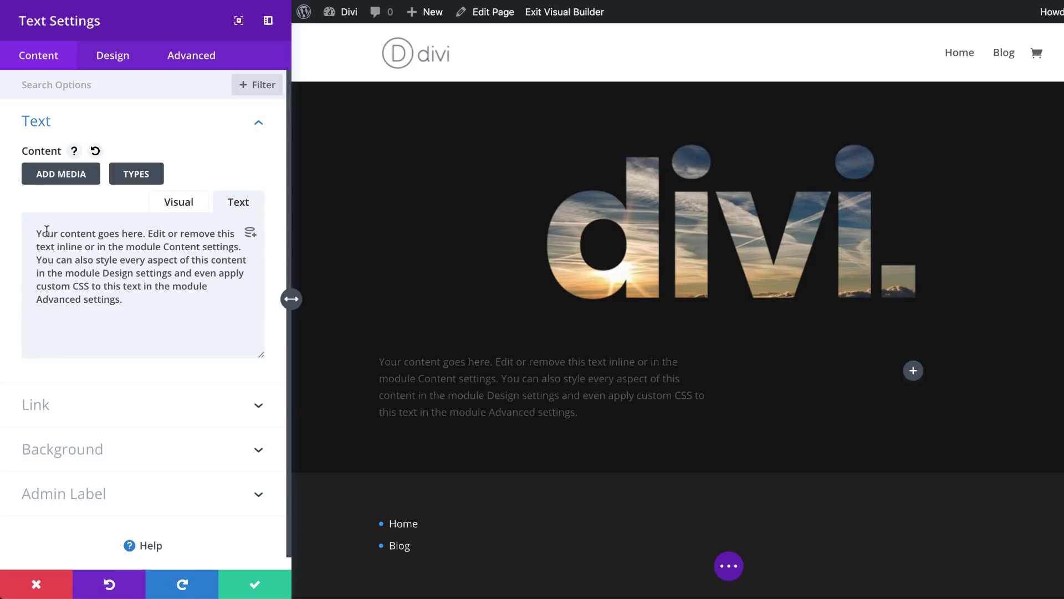
{"action": "left_click_drag", "start_coordinate": [35, 233], "coordinate": [160, 337]}
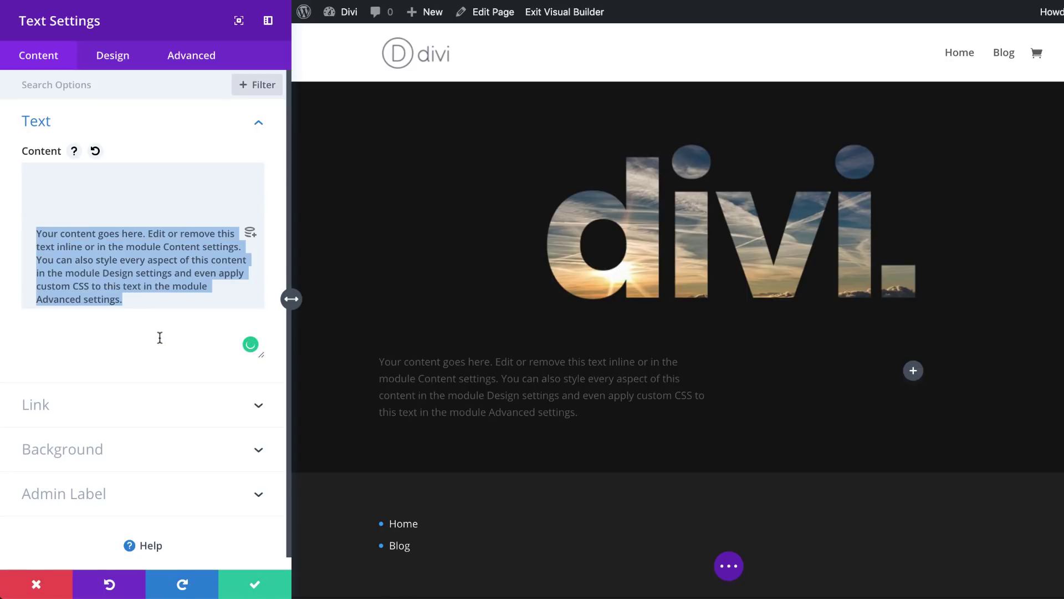
{"action": "type", "text": "<h1>divi web design</h1> Your content goes here. Edit or remove this text inline or in the module Content settings."}
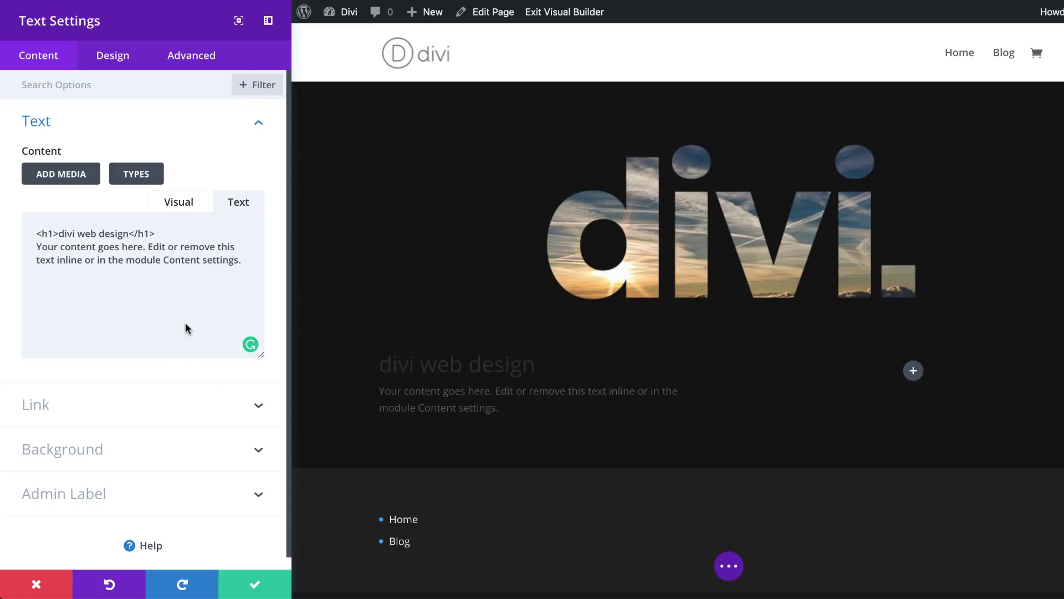
- Set the Text module's text font to Poppins
{"action": "left_click", "coordinate": [111, 57]}
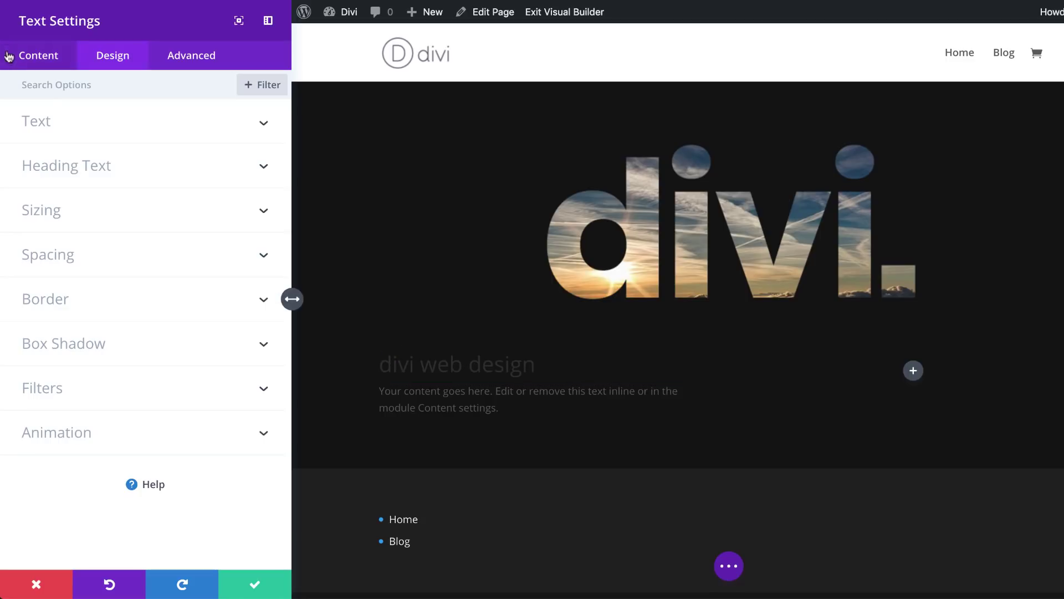
{"action": "left_click", "coordinate": [51, 124]}
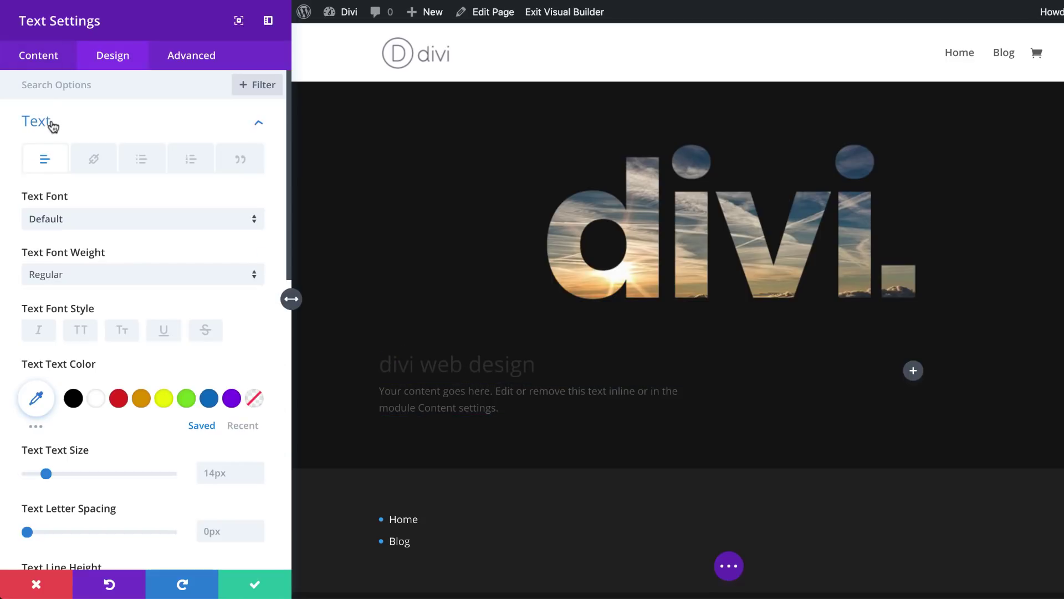
{"action": "left_click", "coordinate": [83, 217]}
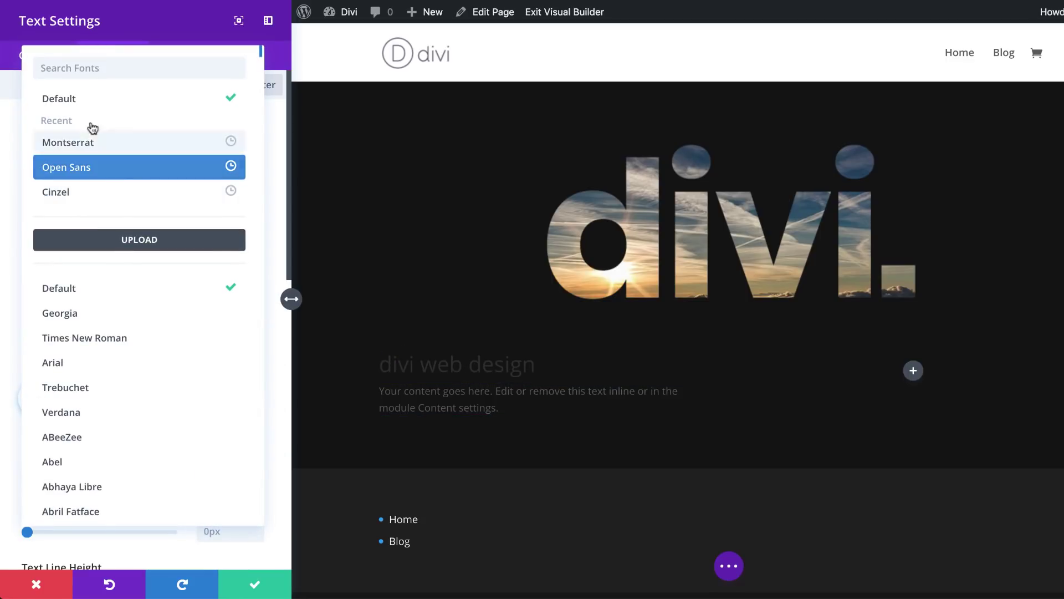
{"action": "left_click", "coordinate": [87, 68]}
{"action": "type", "text": "popp"}
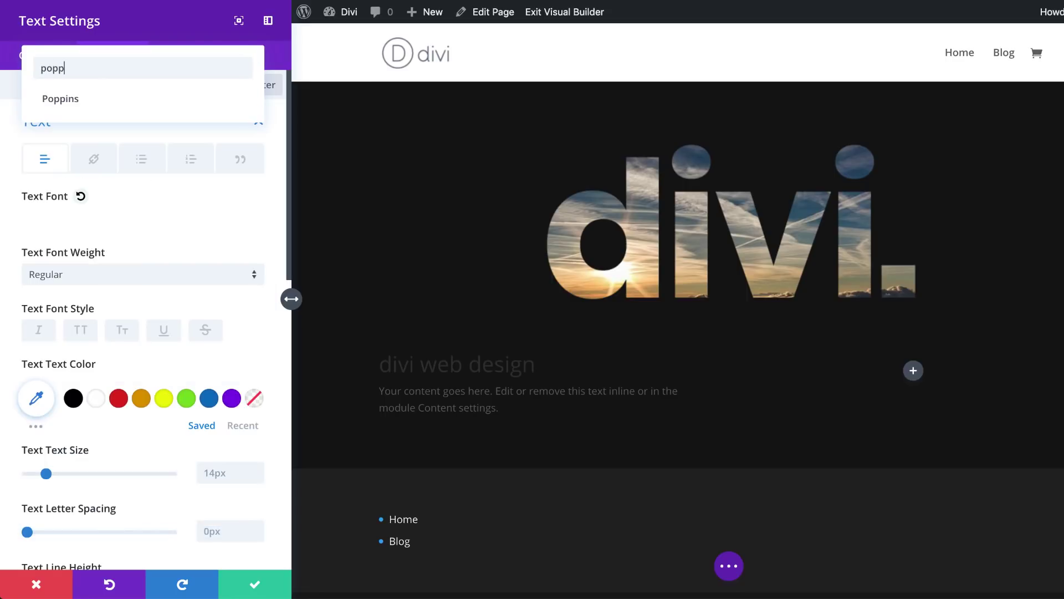
{"action": "left_click", "coordinate": [78, 103]}
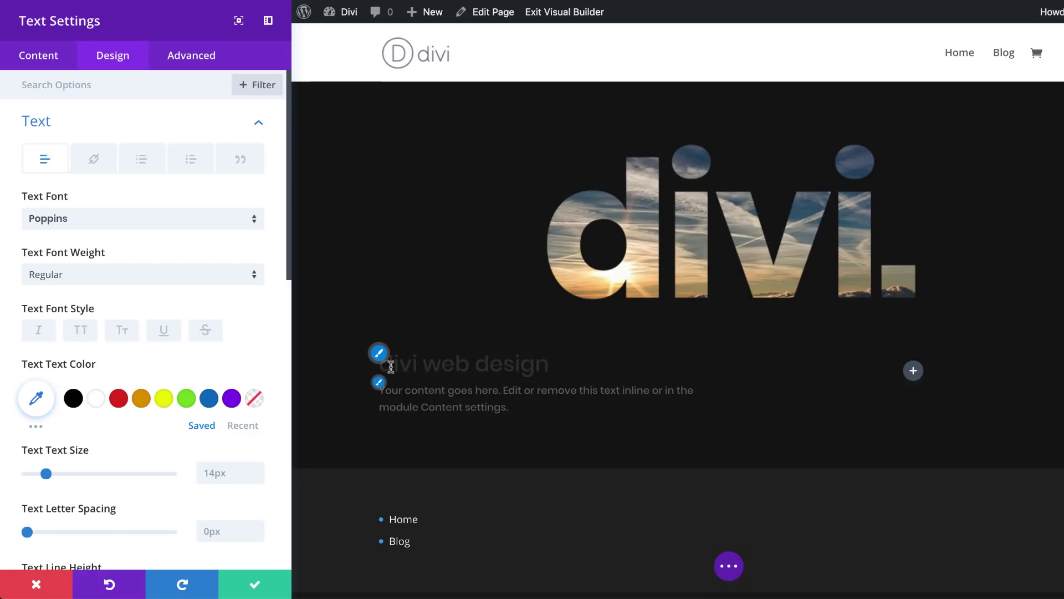
- Set the H1 heading's text color to #9b89f4 and save the Text module's settings
{"action": "mouse_move", "coordinate": [380, 359]}
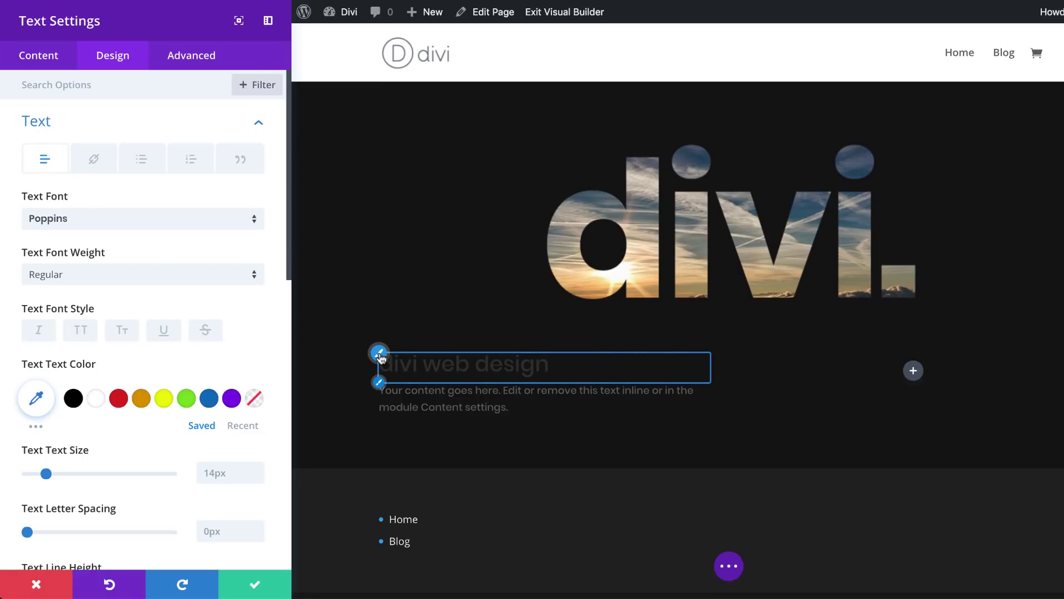
{"action": "left_click", "coordinate": [379, 353]}
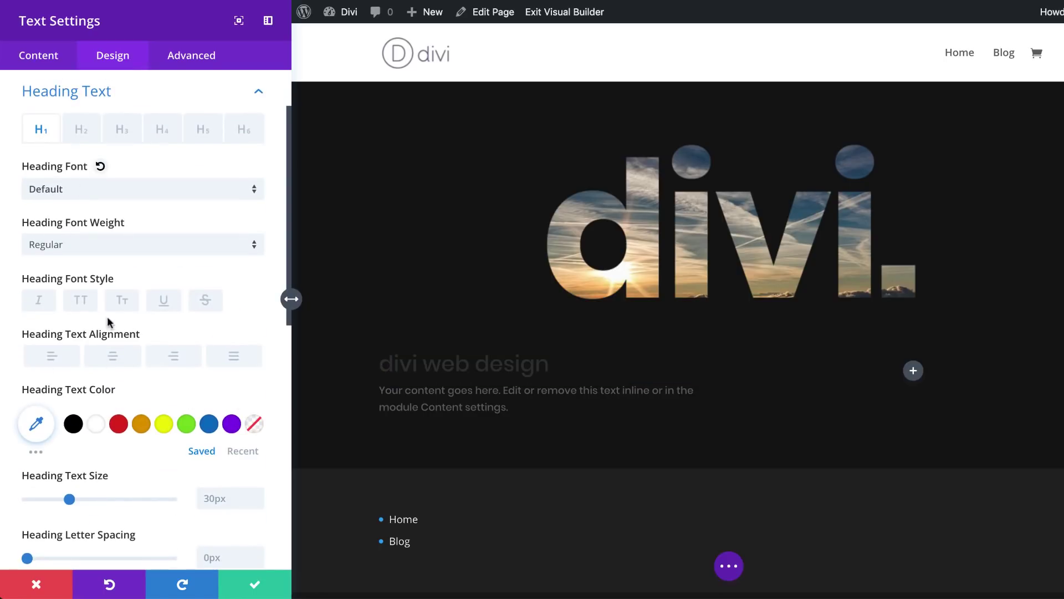
{"action": "left_click", "coordinate": [97, 427]}
{"action": "left_click", "coordinate": [36, 424]}
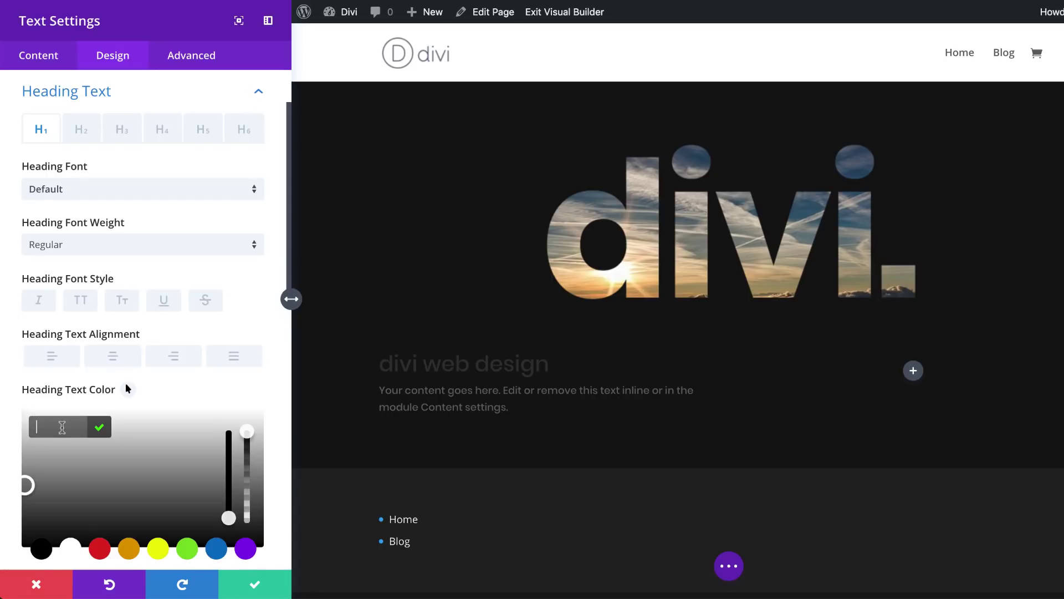
{"action": "type", "text": "#9b89f4"}
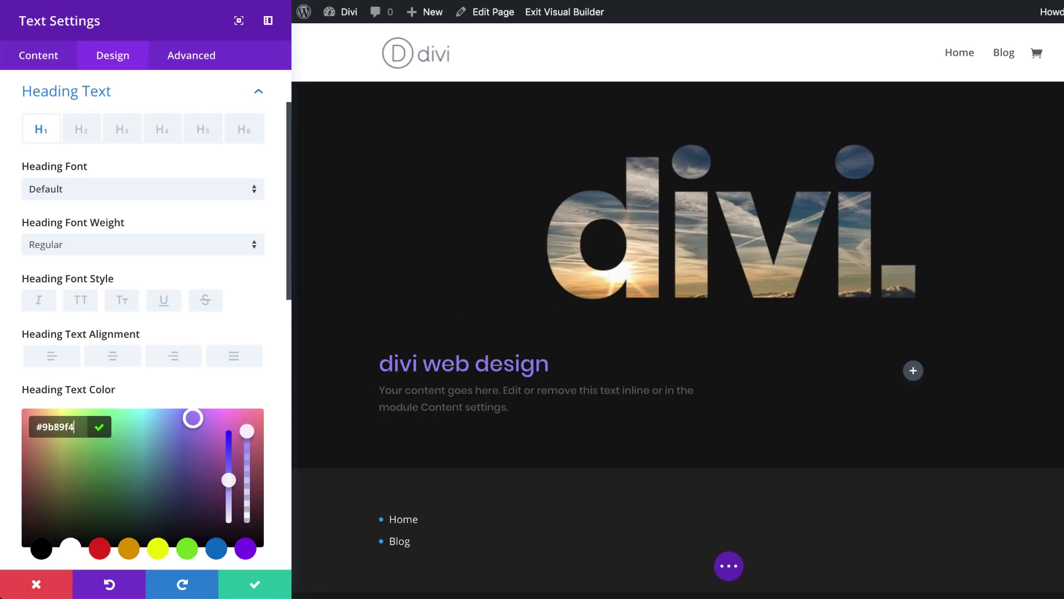
{"action": "left_click", "coordinate": [252, 584]}
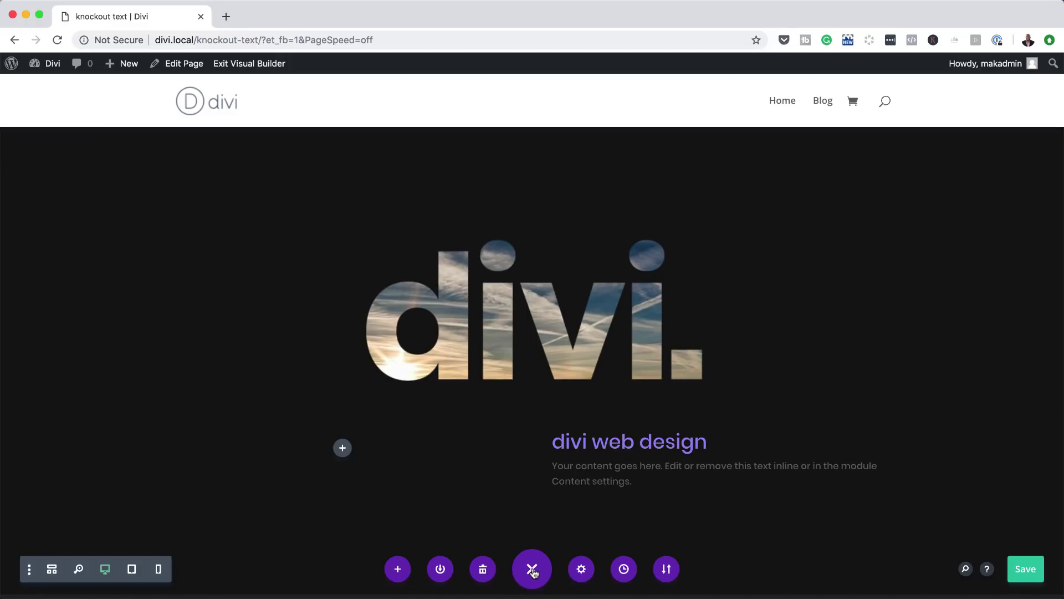
- Save the page and exit the Visual Builder to check the knockout text's parallax effect on the live page
{"action": "left_click", "coordinate": [1026, 571]}
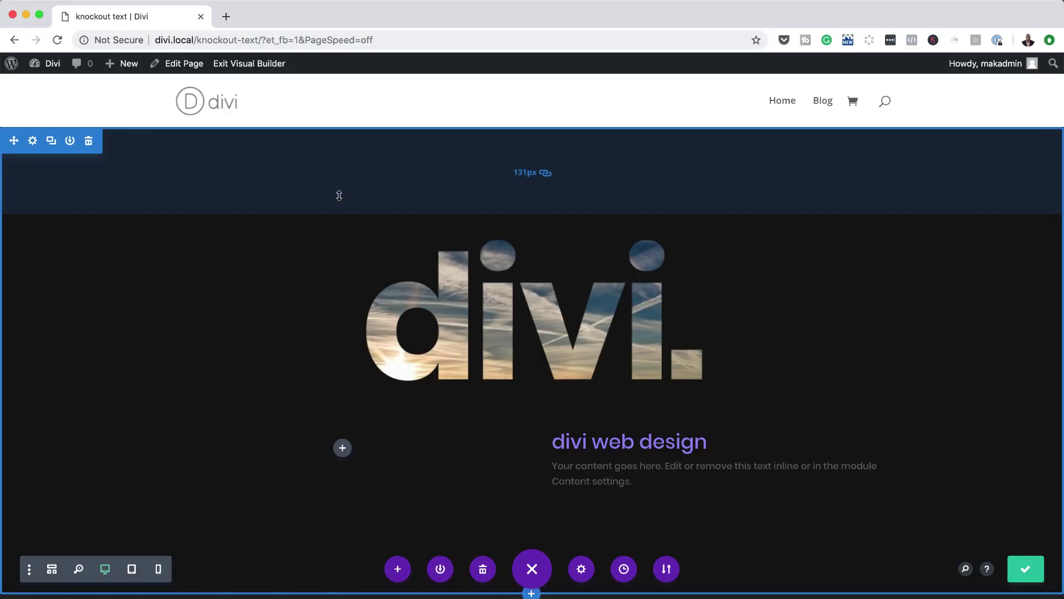
{"action": "left_click", "coordinate": [265, 65]}
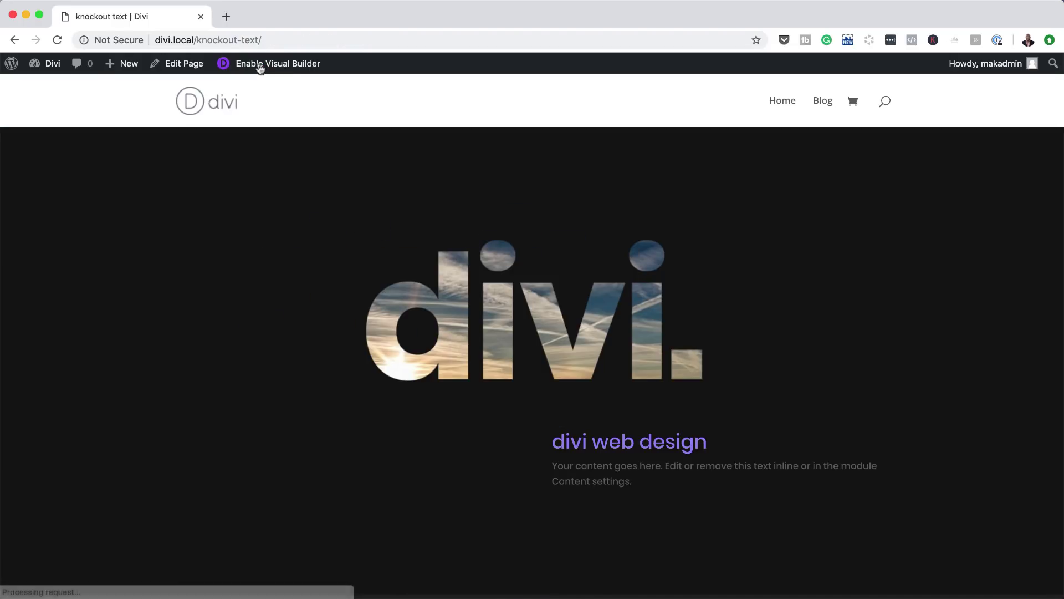
{"action": "scroll", "coordinate": [286, 305], "scroll_direction": "down", "scroll_amount": 5}
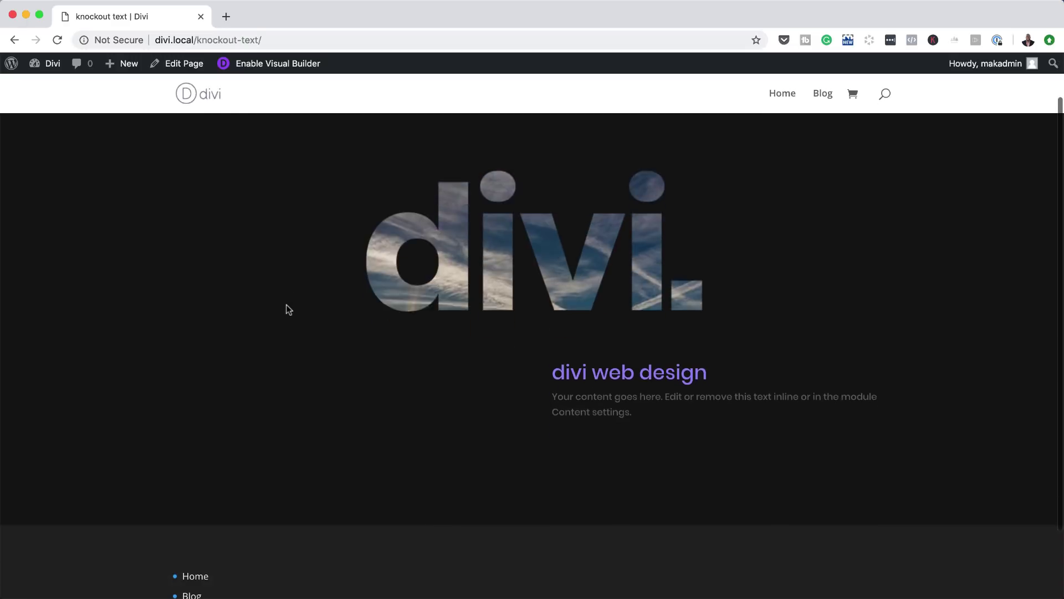
{"action": "scroll", "coordinate": [286, 305], "scroll_direction": "up", "scroll_amount": 5}
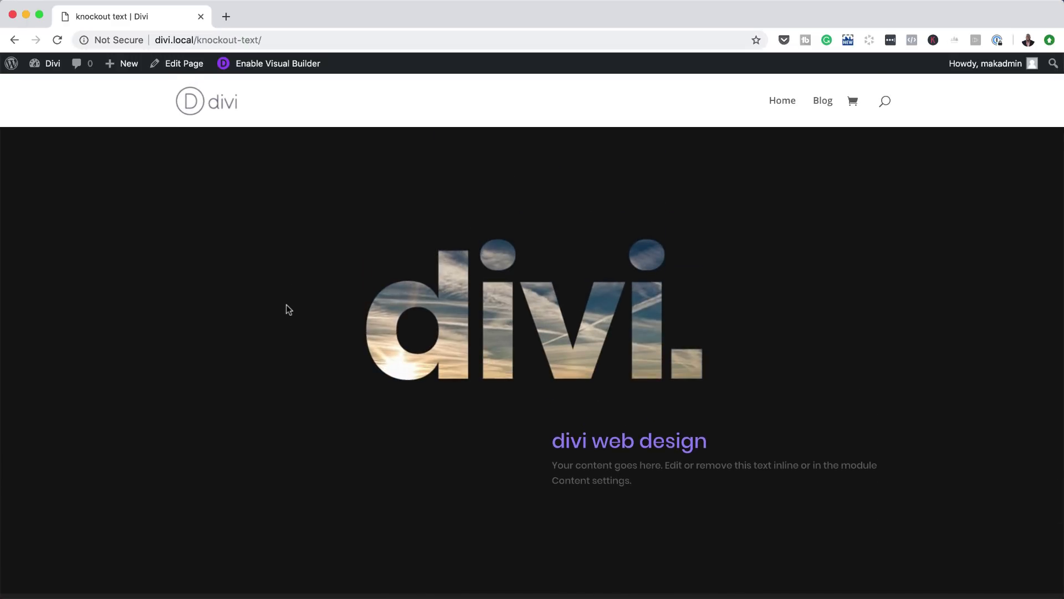
{"action": "scroll", "coordinate": [286, 304], "scroll_direction": "down", "scroll_amount": 2}
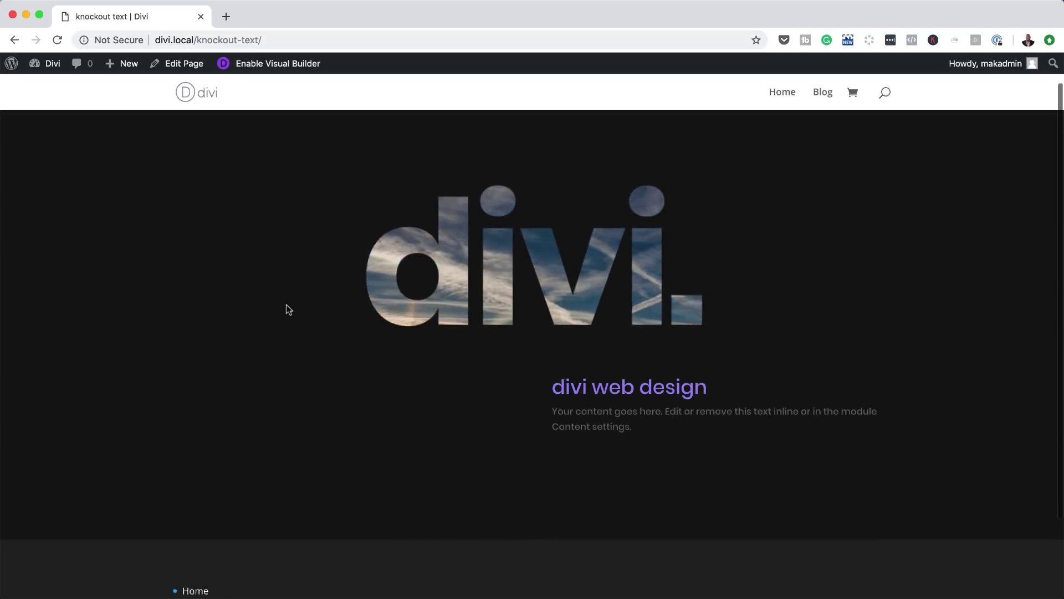
{"action": "scroll", "coordinate": [287, 305], "scroll_direction": "down", "scroll_amount": 4}
{"action": "scroll", "coordinate": [286, 305], "scroll_direction": "up", "scroll_amount": 5}
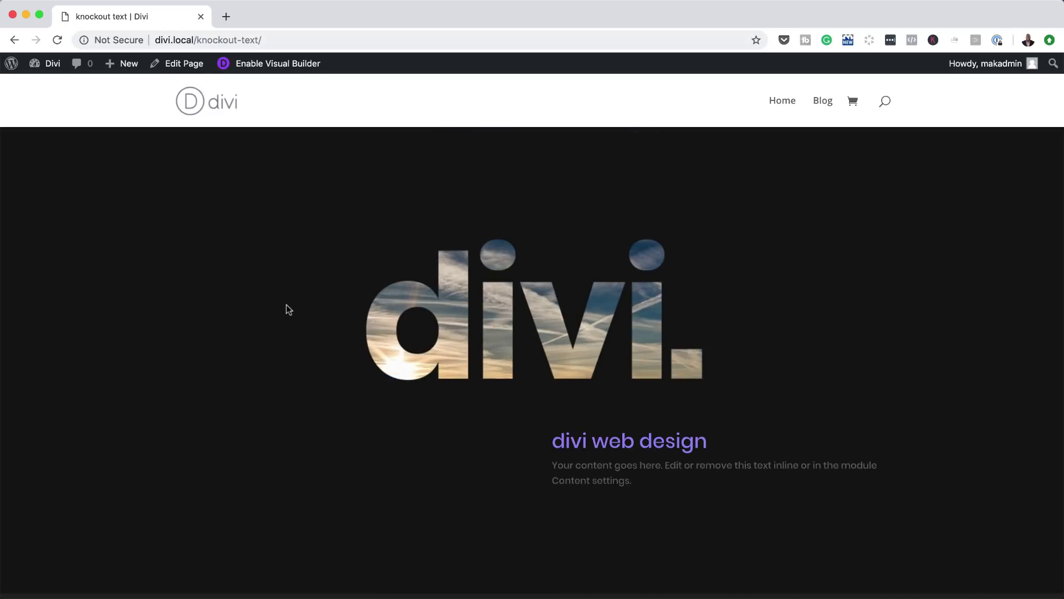